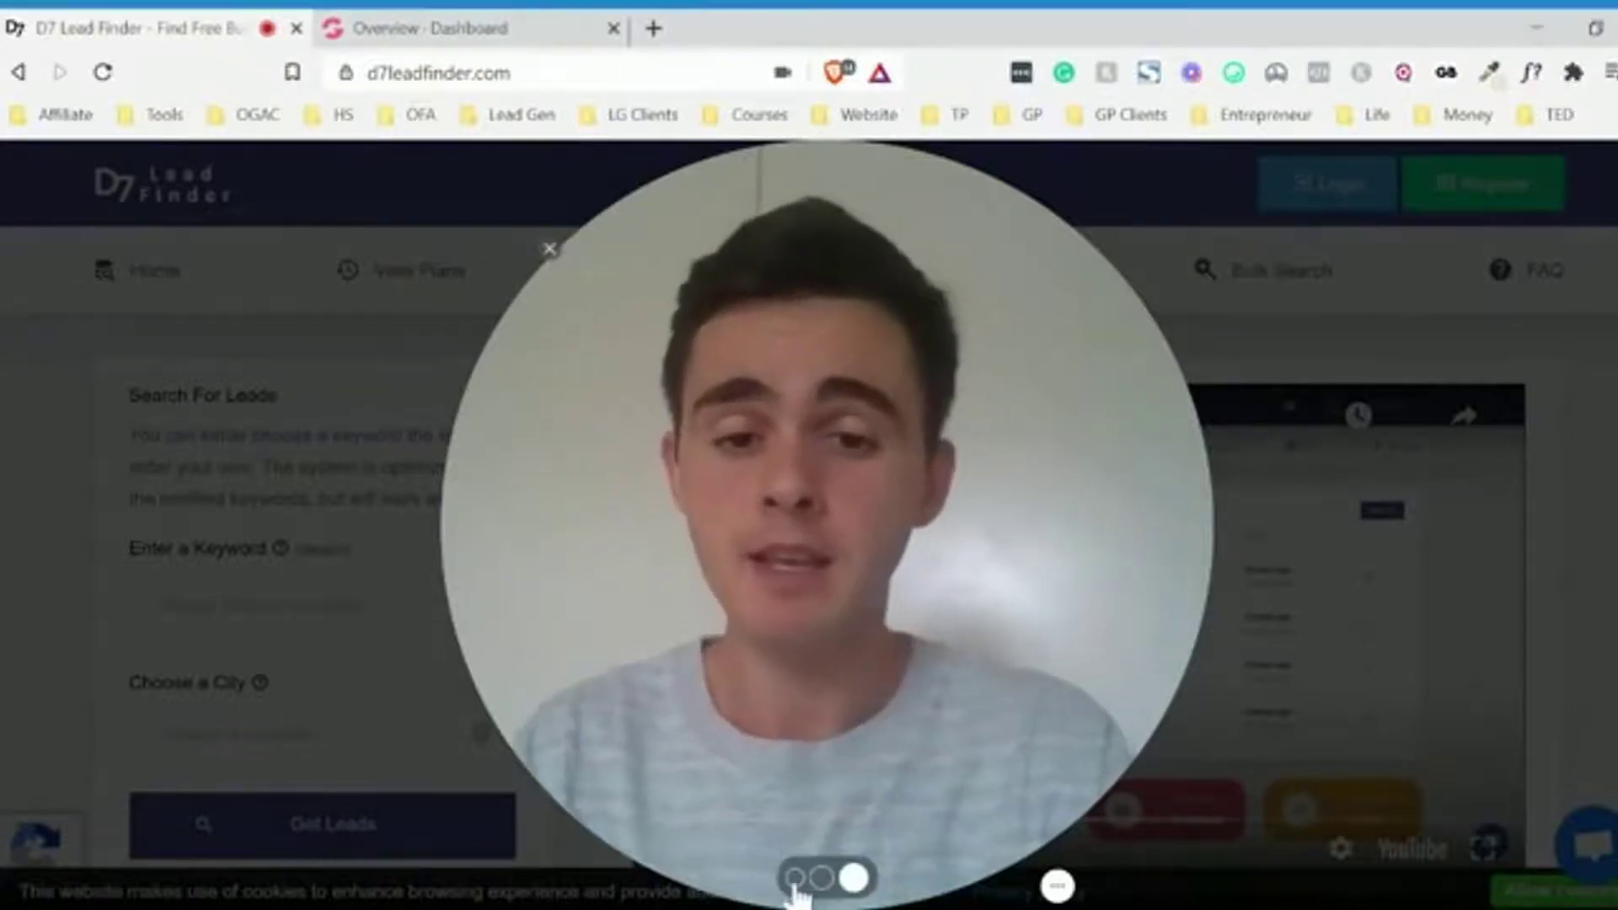
# Scroll through the D7 Lead Finder home page and back to the top
pyautogui.click(795, 880)
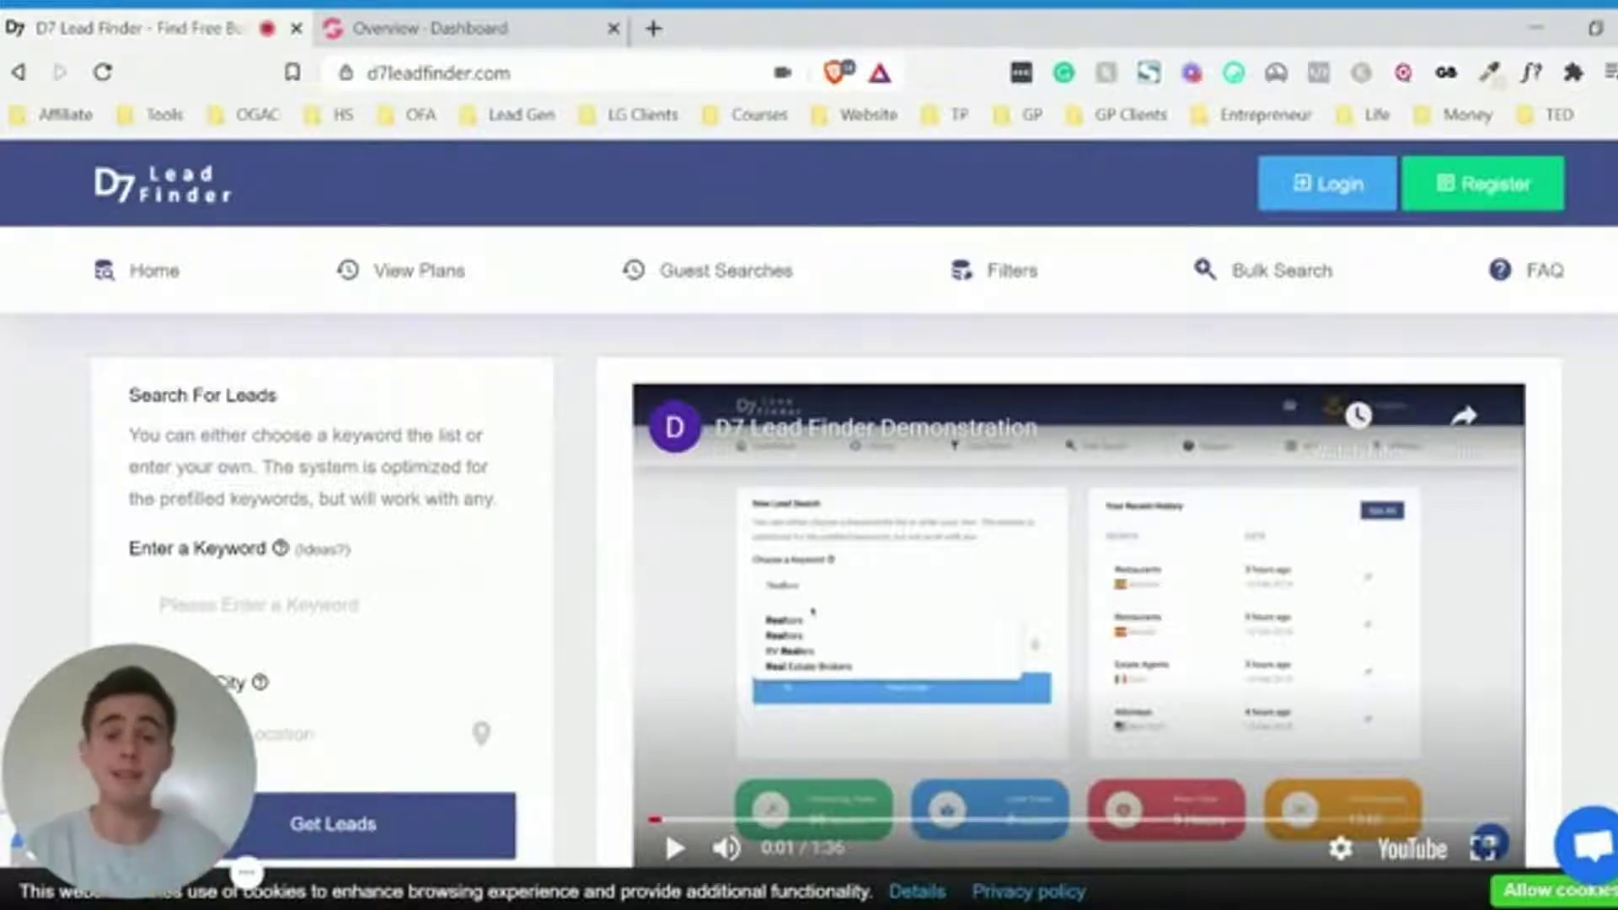
pyautogui.scroll(-3, 809, 505)
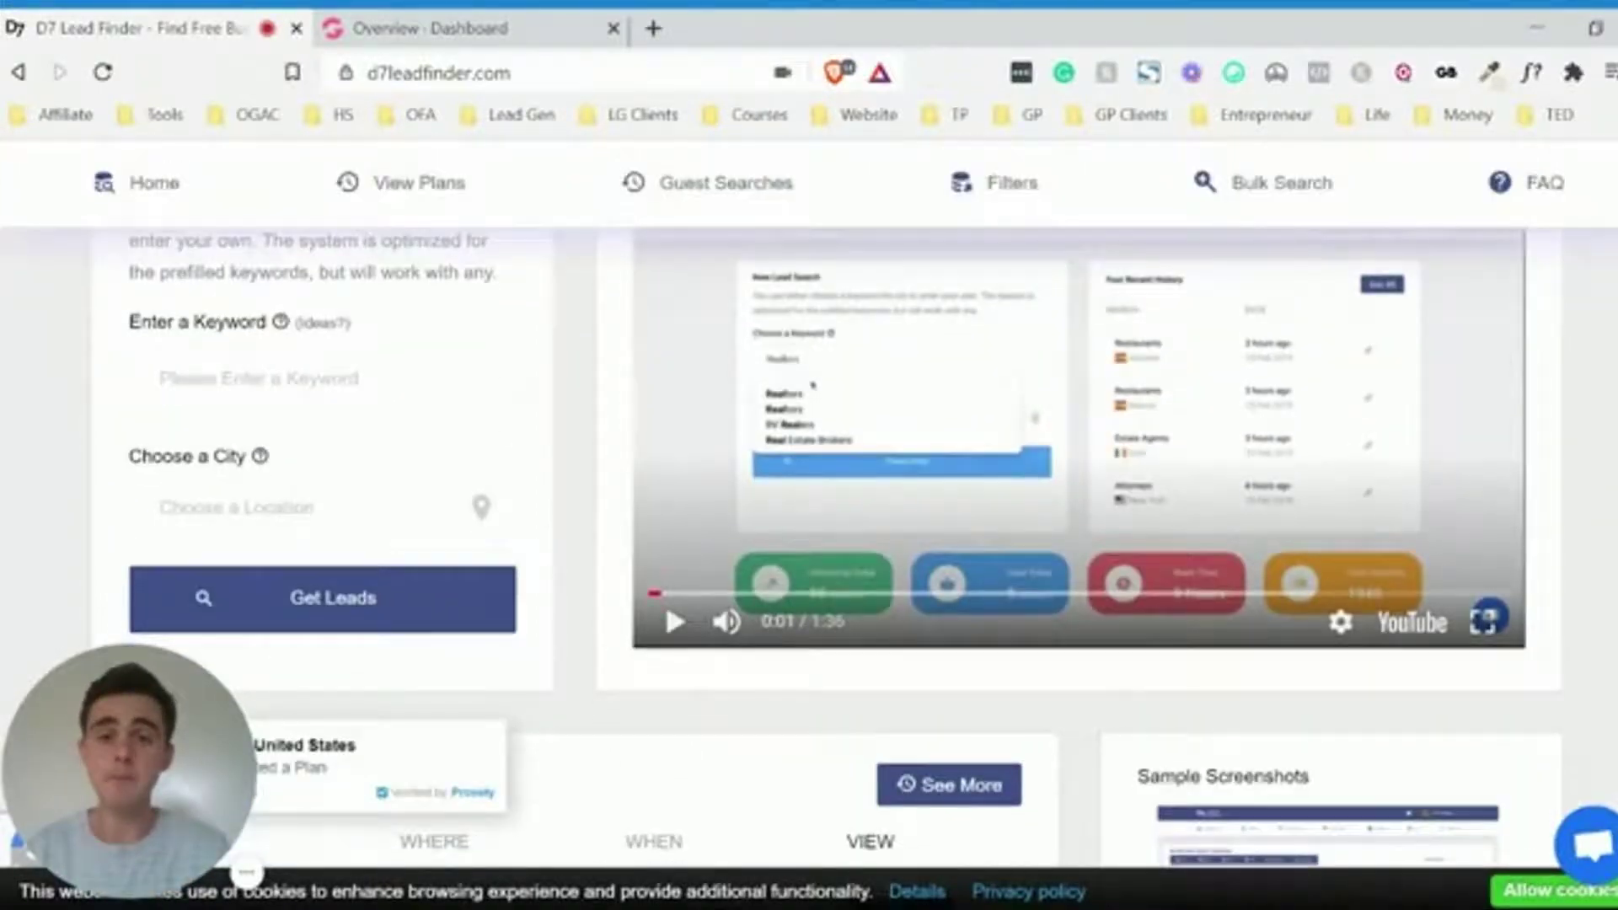
pyautogui.scroll(3, 556, 443)
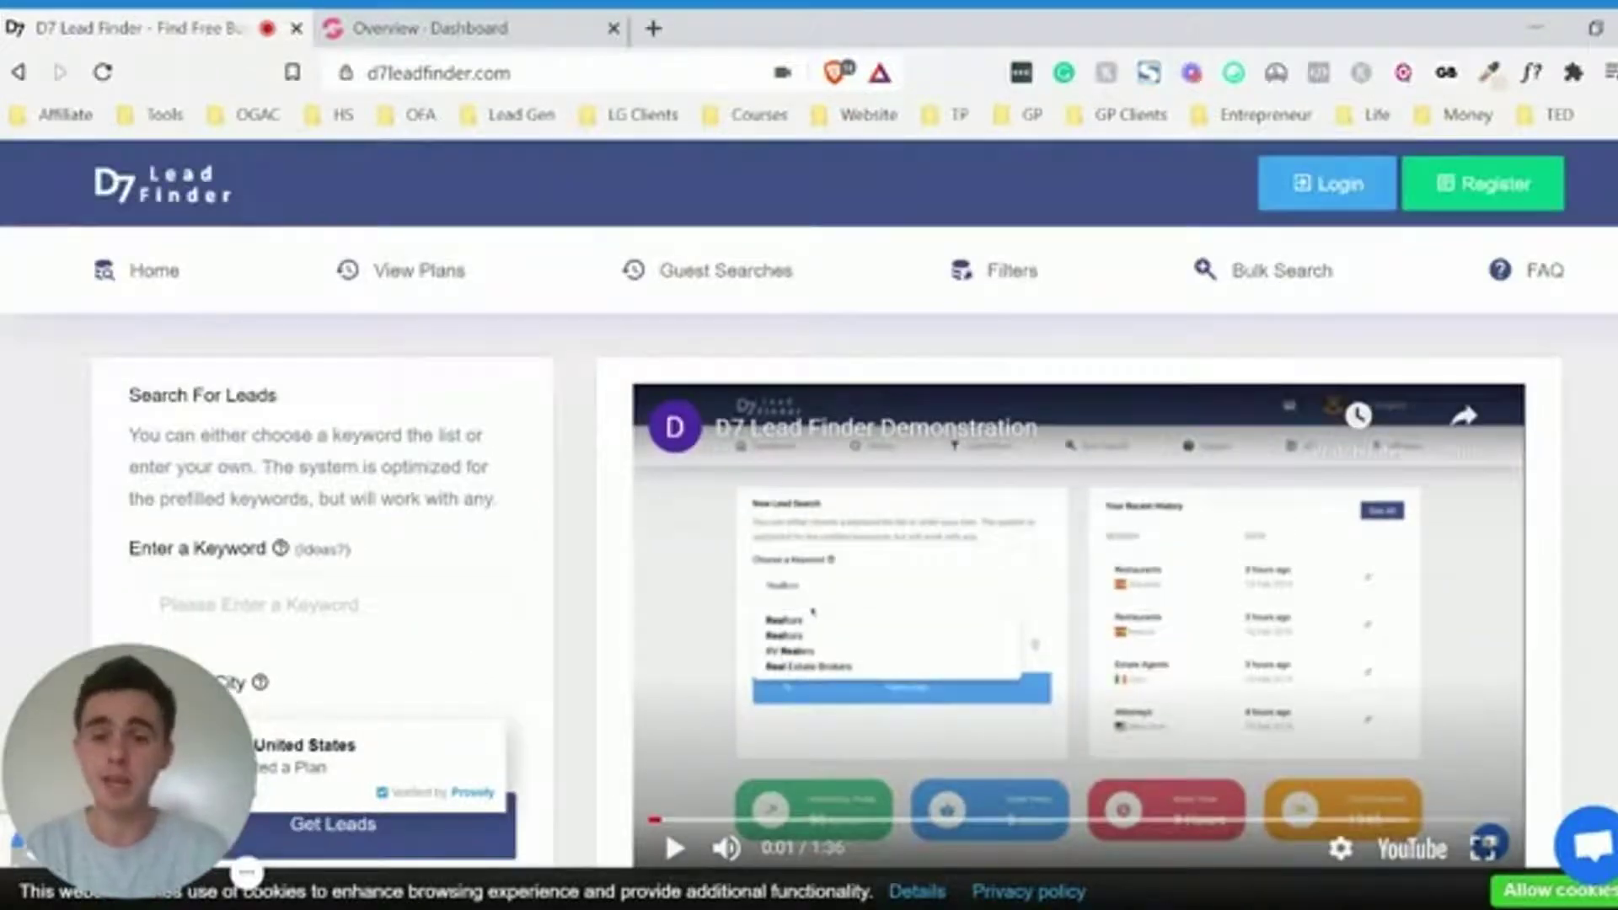
pyautogui.scroll(-1, 809, 505)
pyautogui.scroll(-6, 826, 506)
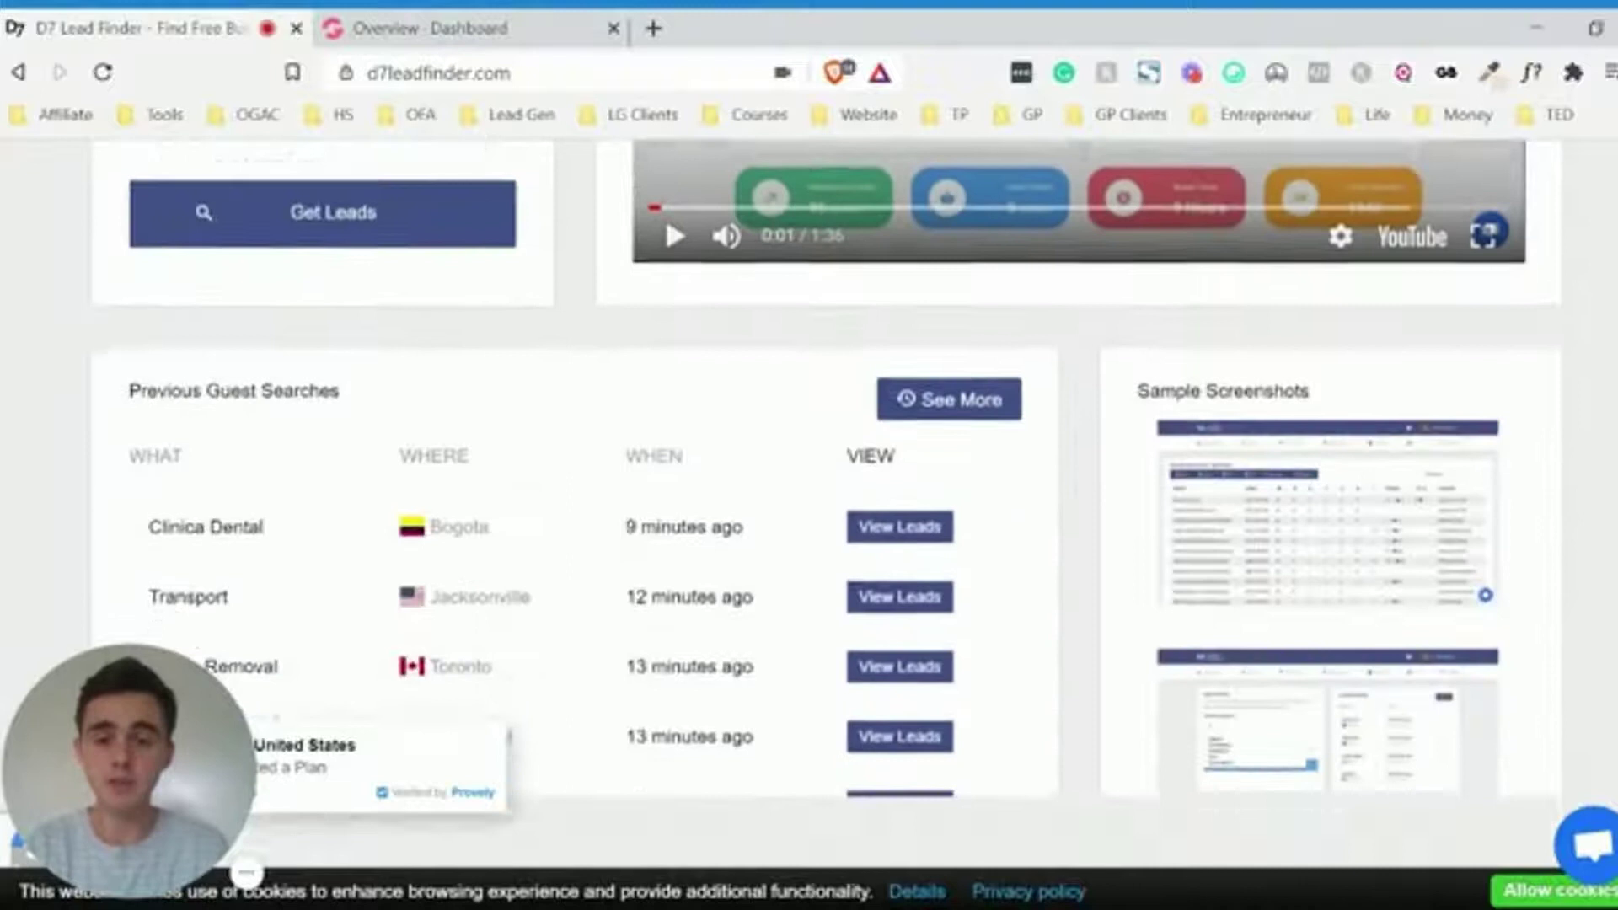
pyautogui.scroll(-6, 825, 506)
pyautogui.scroll(-6, 826, 505)
pyautogui.scroll(-5, 809, 547)
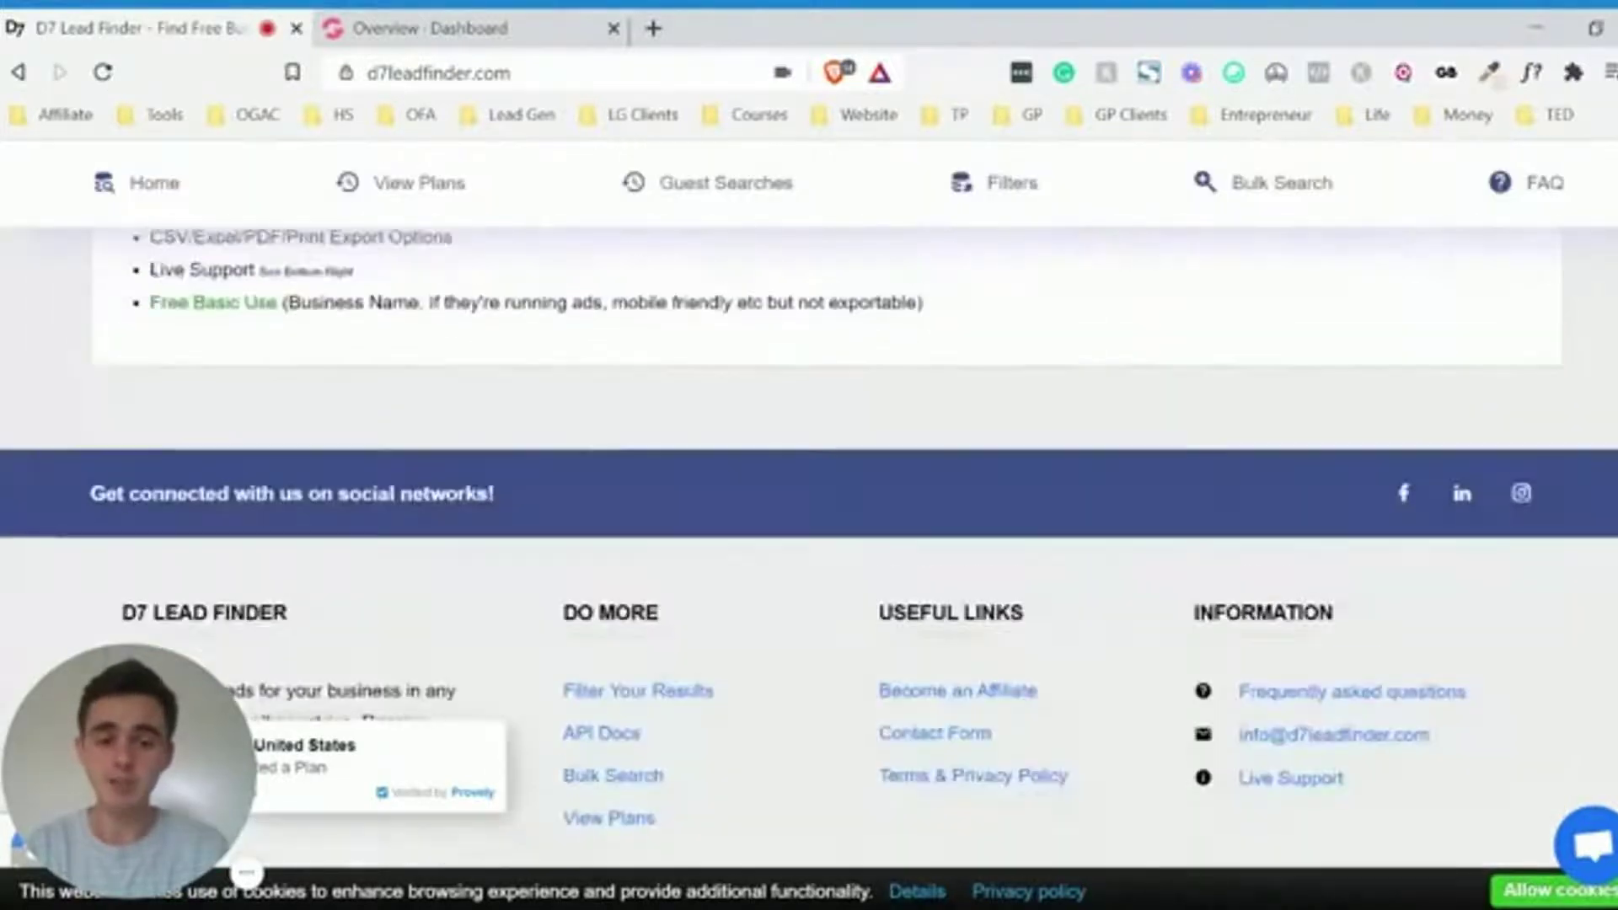
pyautogui.scroll(10, 809, 548)
pyautogui.scroll(5, 809, 548)
pyautogui.scroll(3, 809, 548)
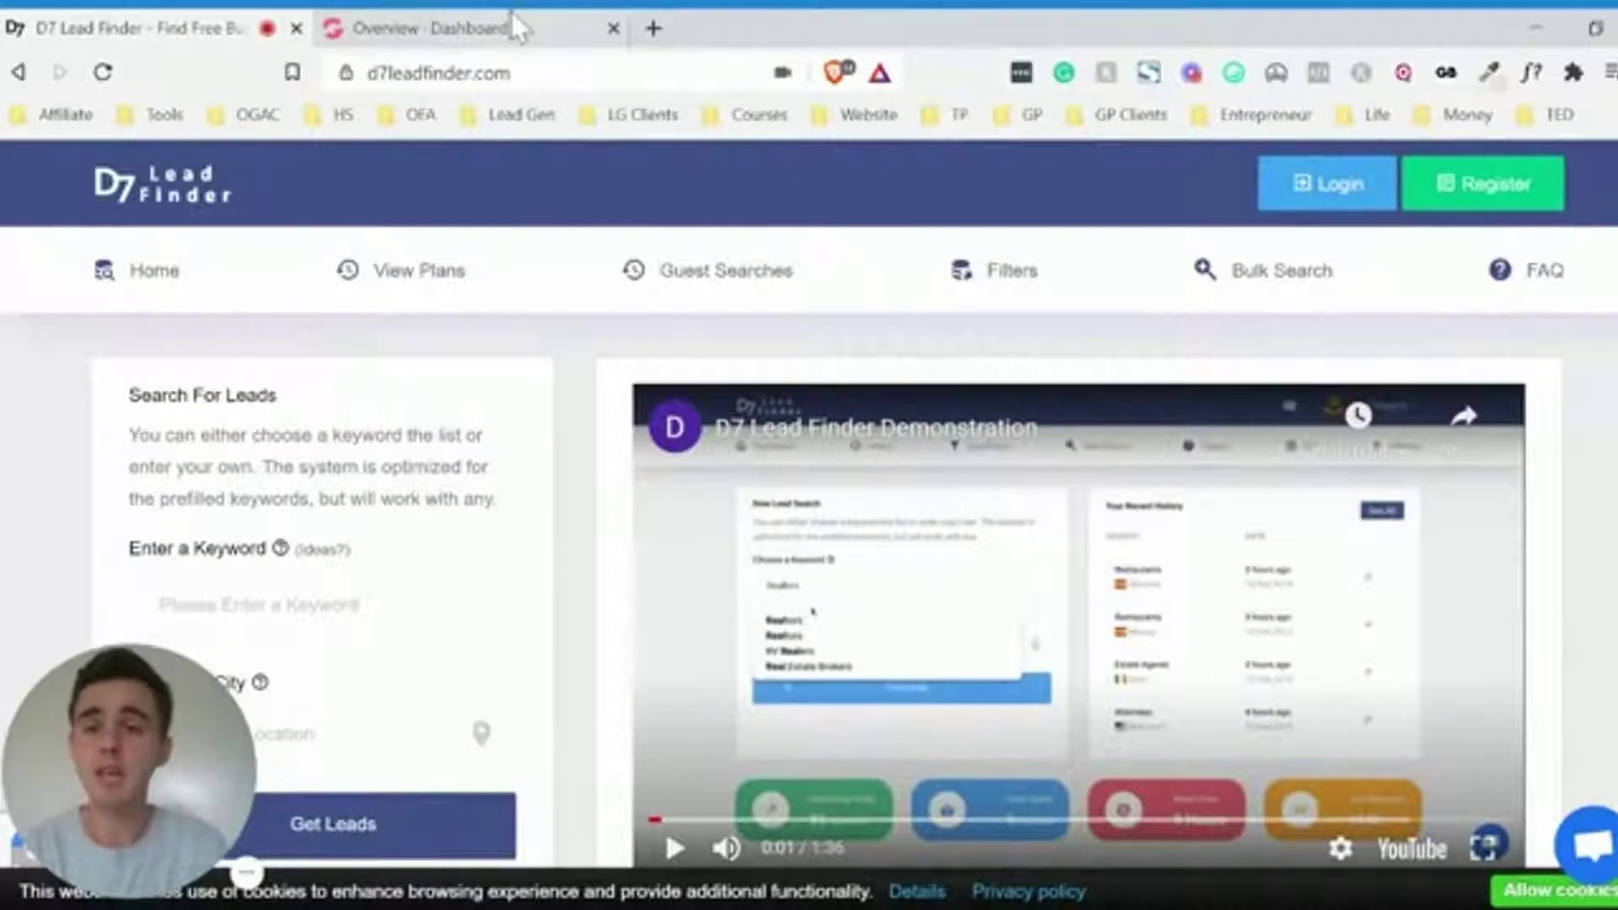
# In the GrooveFunnels dashboard, go to Manage Sites And Funnels and pick the Blank Template card
pyautogui.click(488, 28)
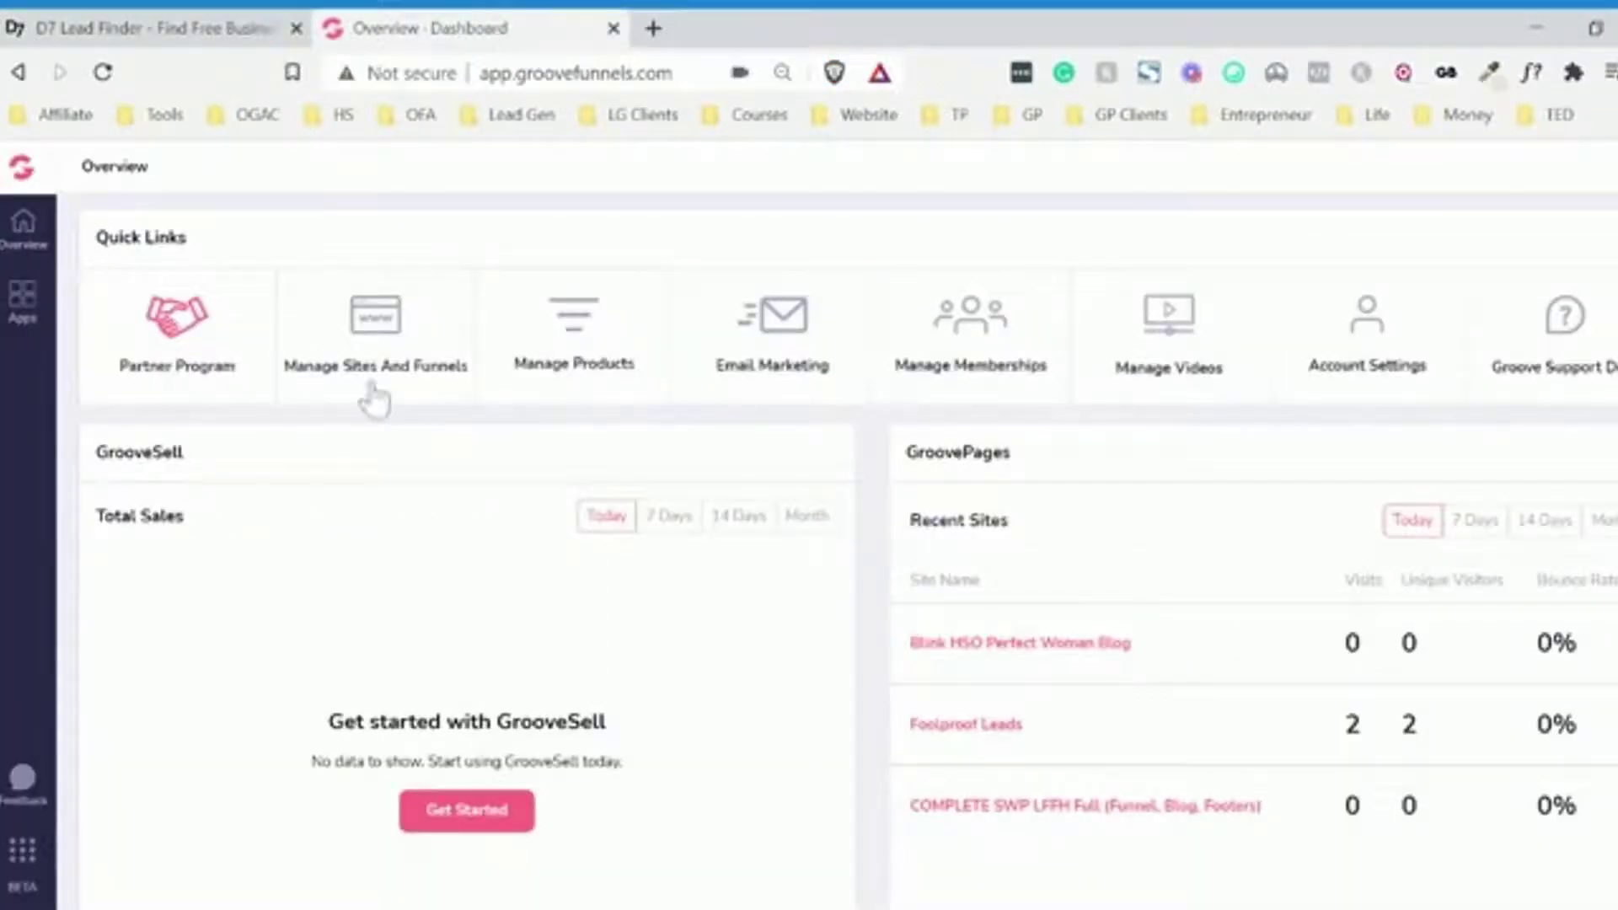
pyautogui.click(331, 358)
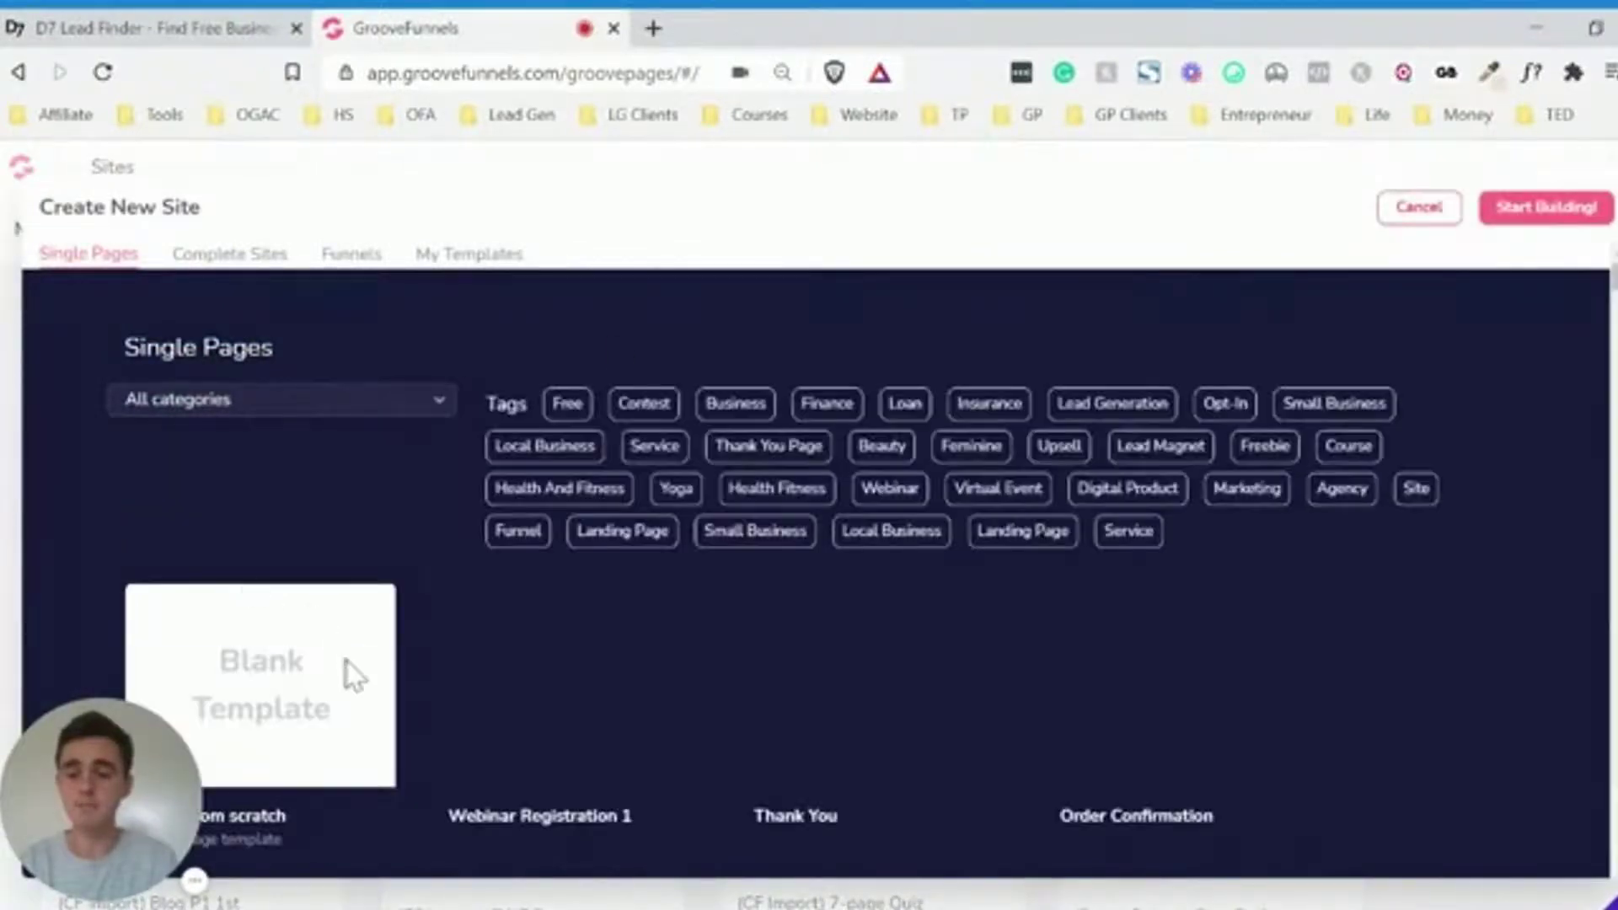
pyautogui.scroll(-2, 274, 562)
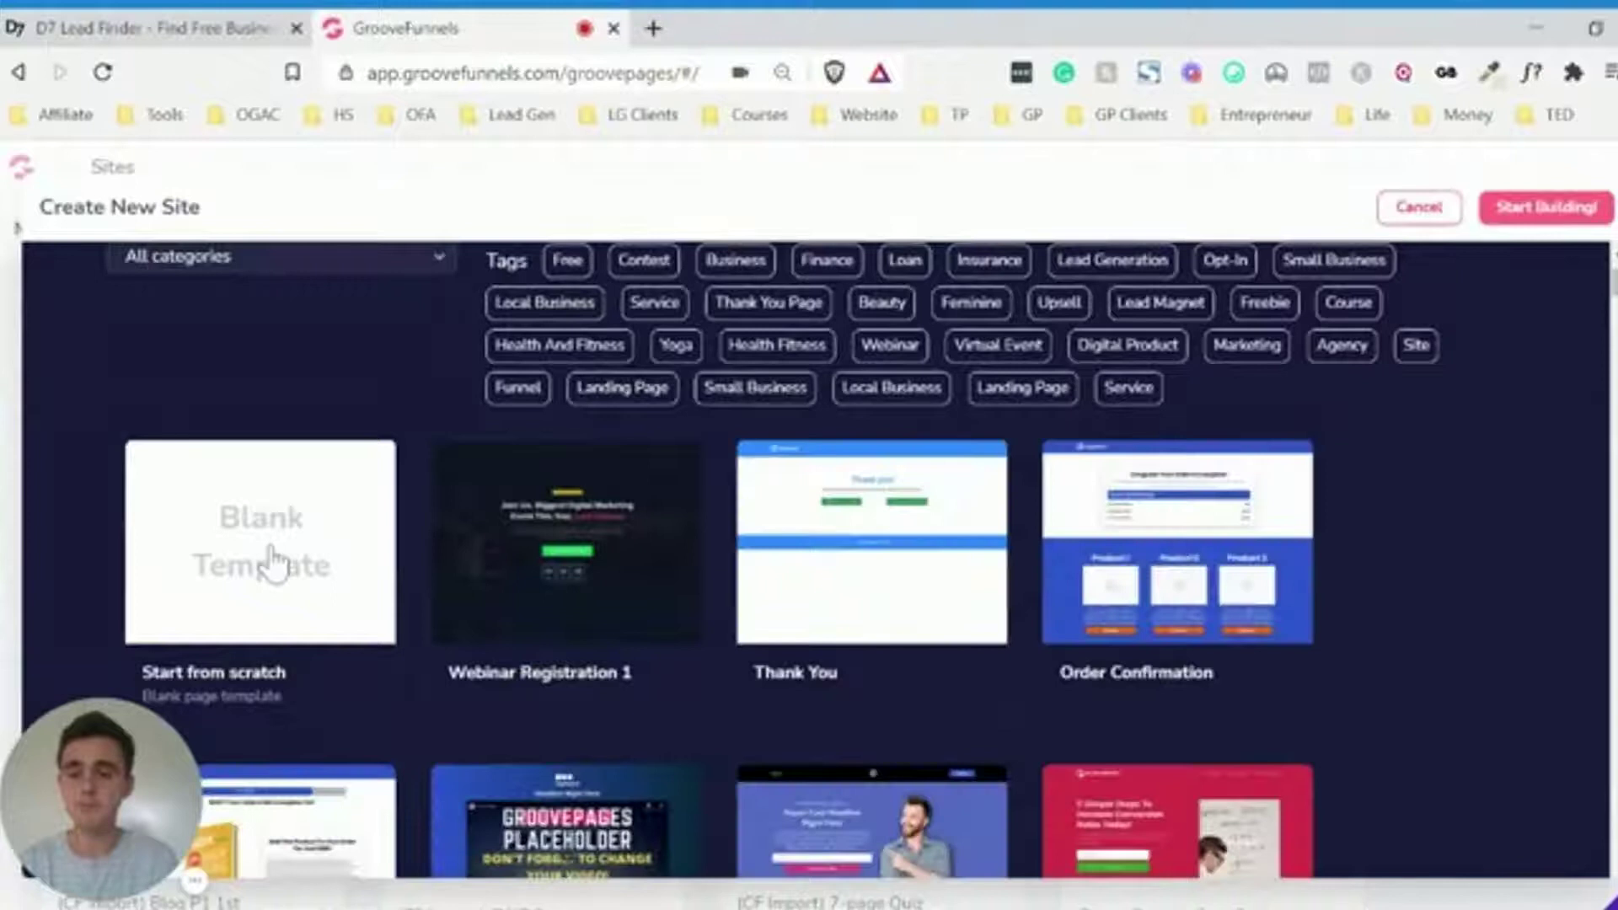
pyautogui.click(274, 562)
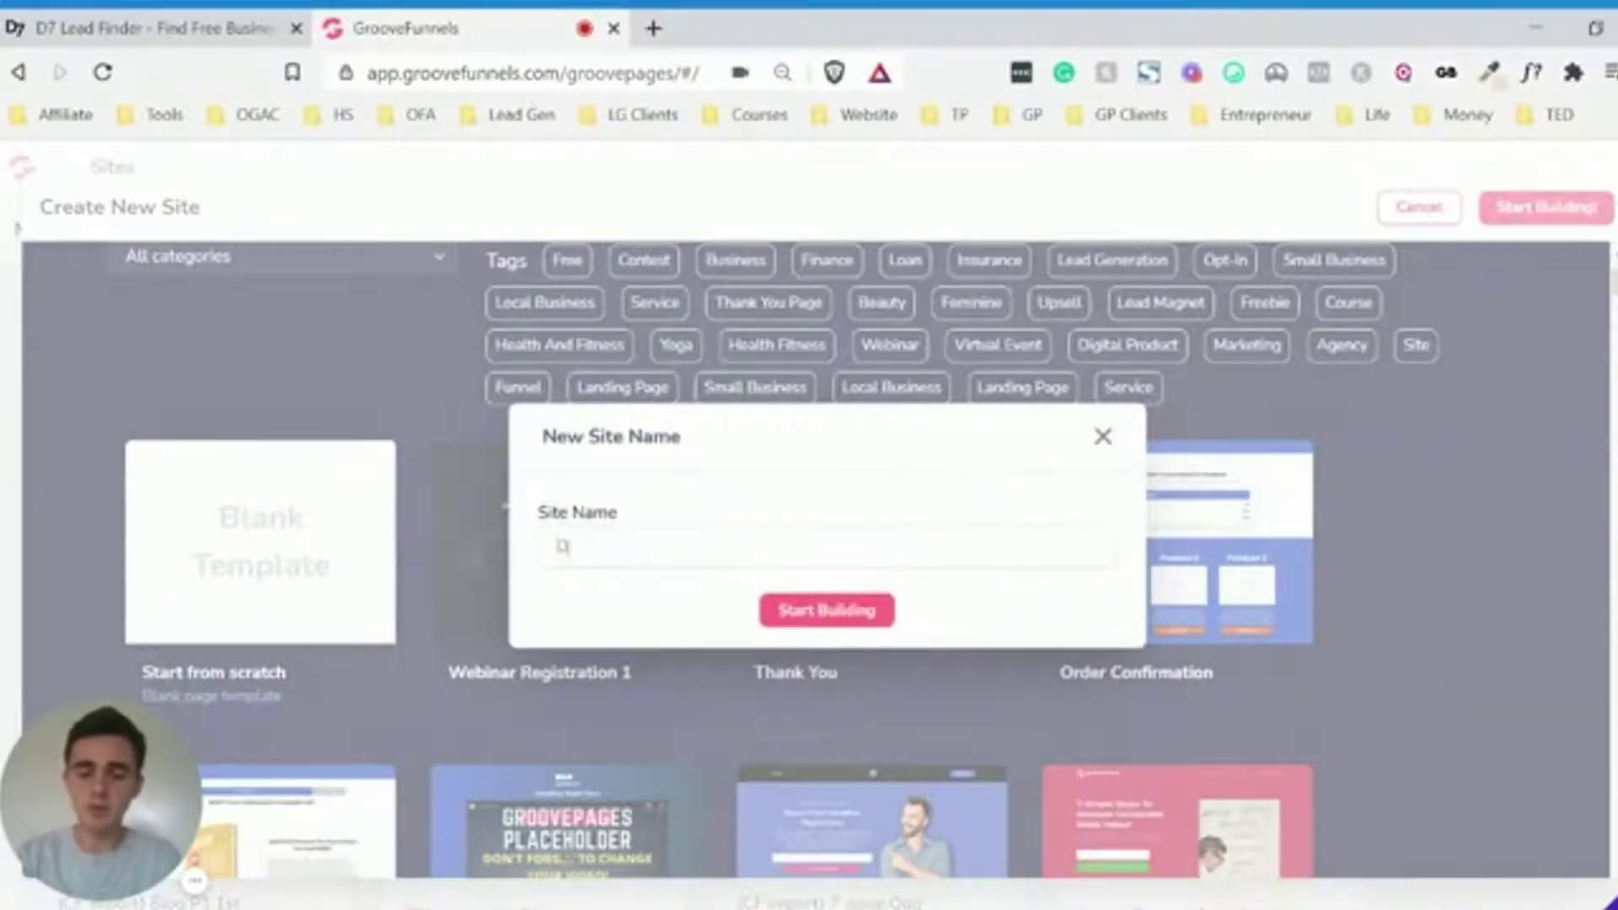
# Start building the Demo site, then add a new page using the URL Importer
pyautogui.click(859, 614)
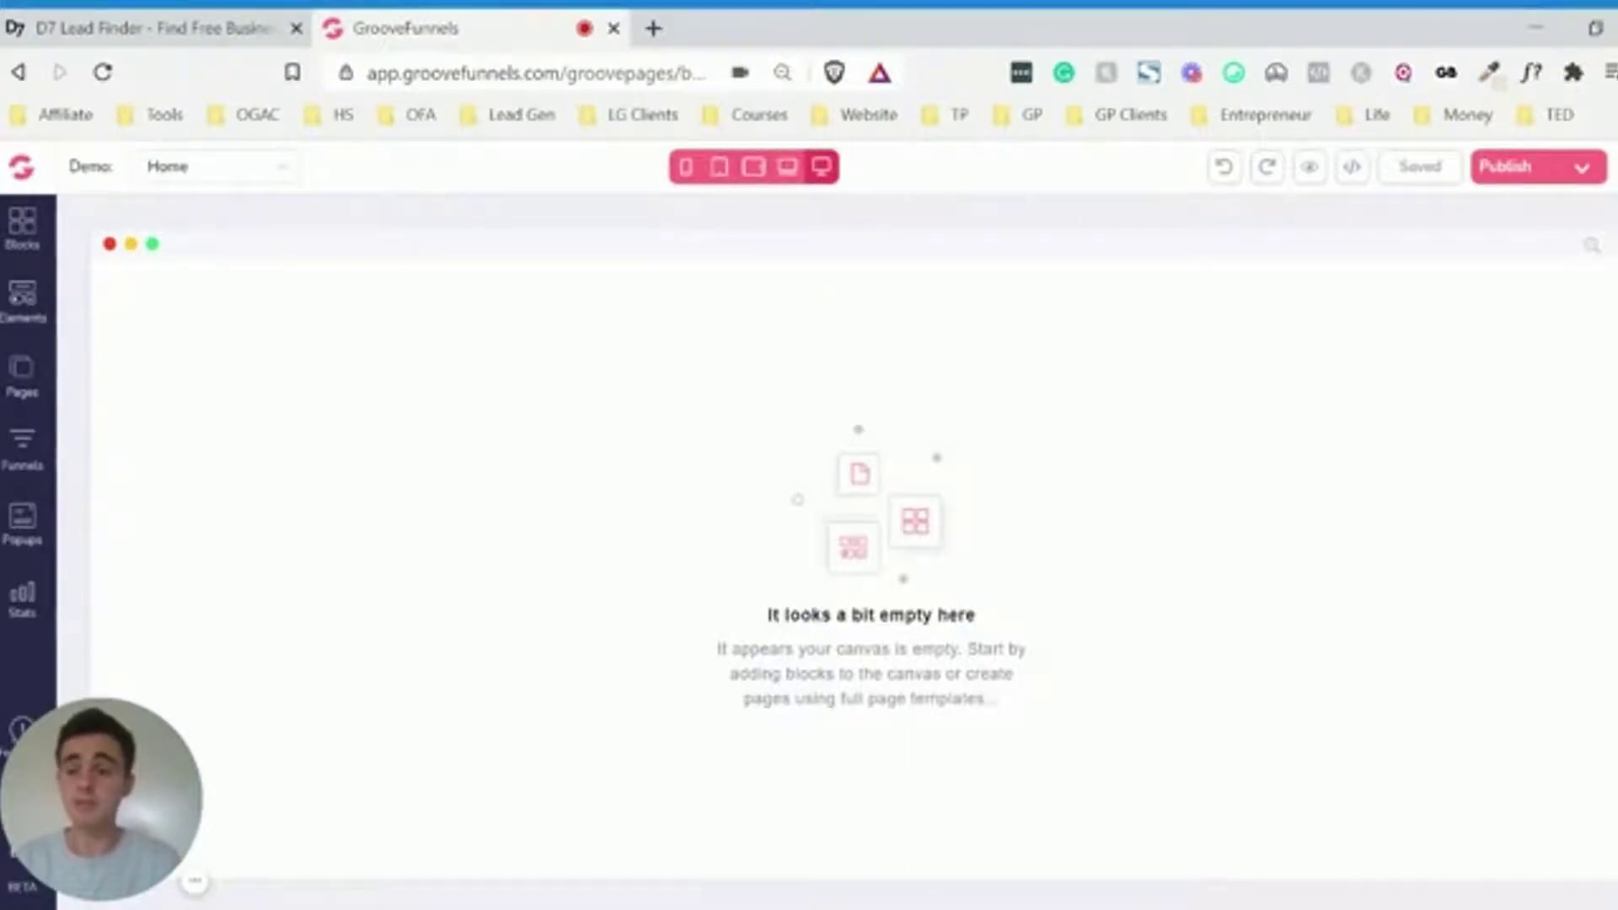
pyautogui.click(20, 371)
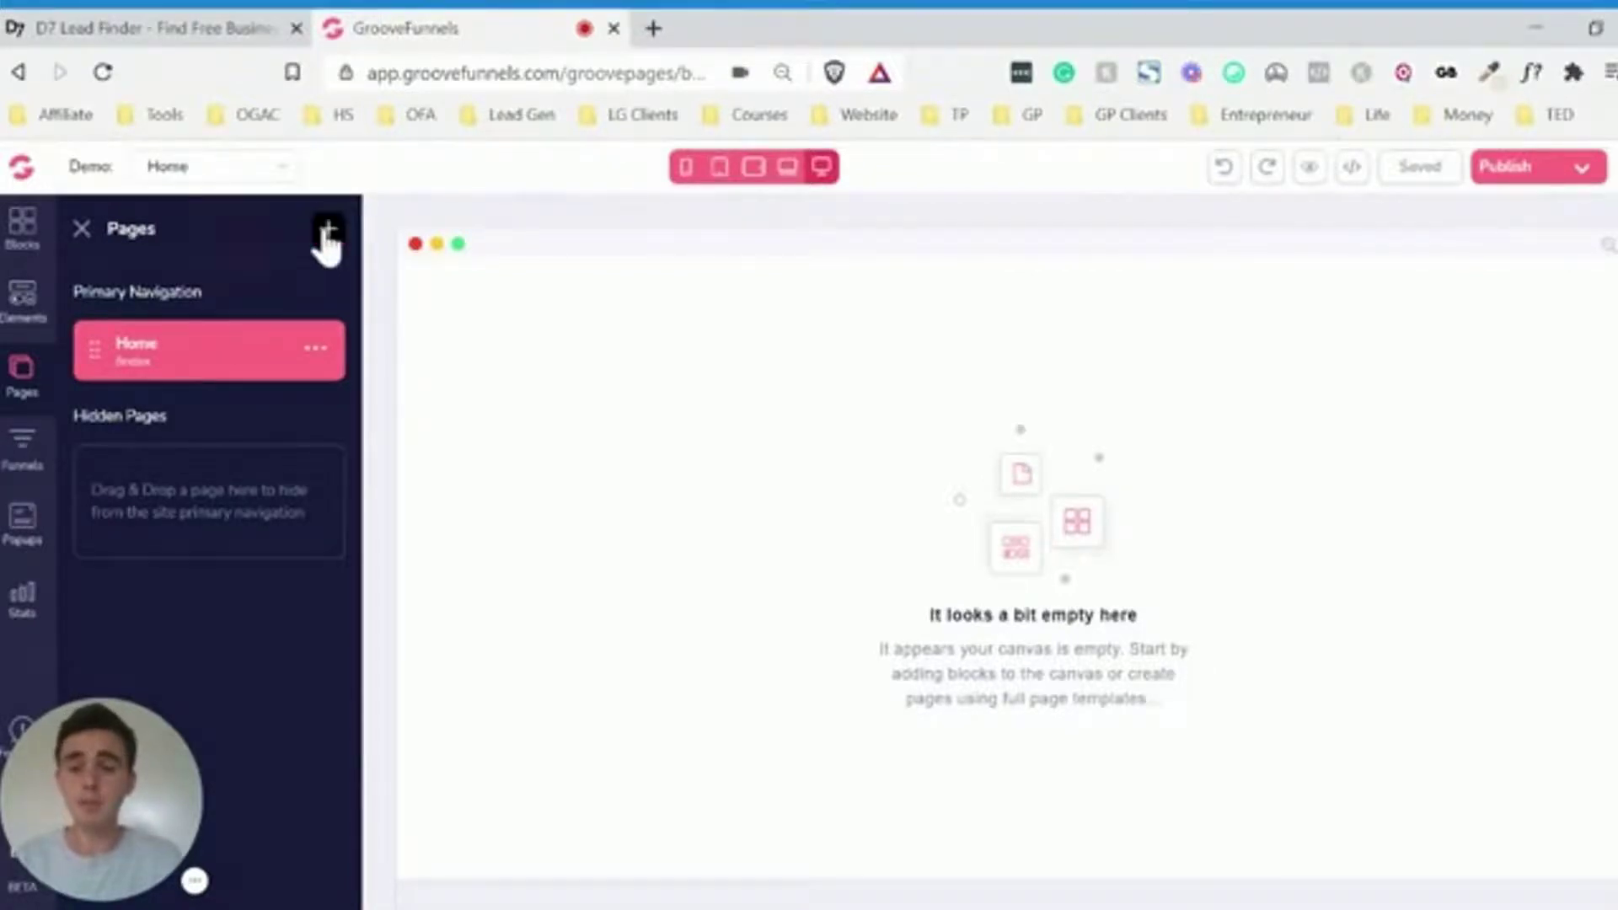
pyautogui.click(327, 234)
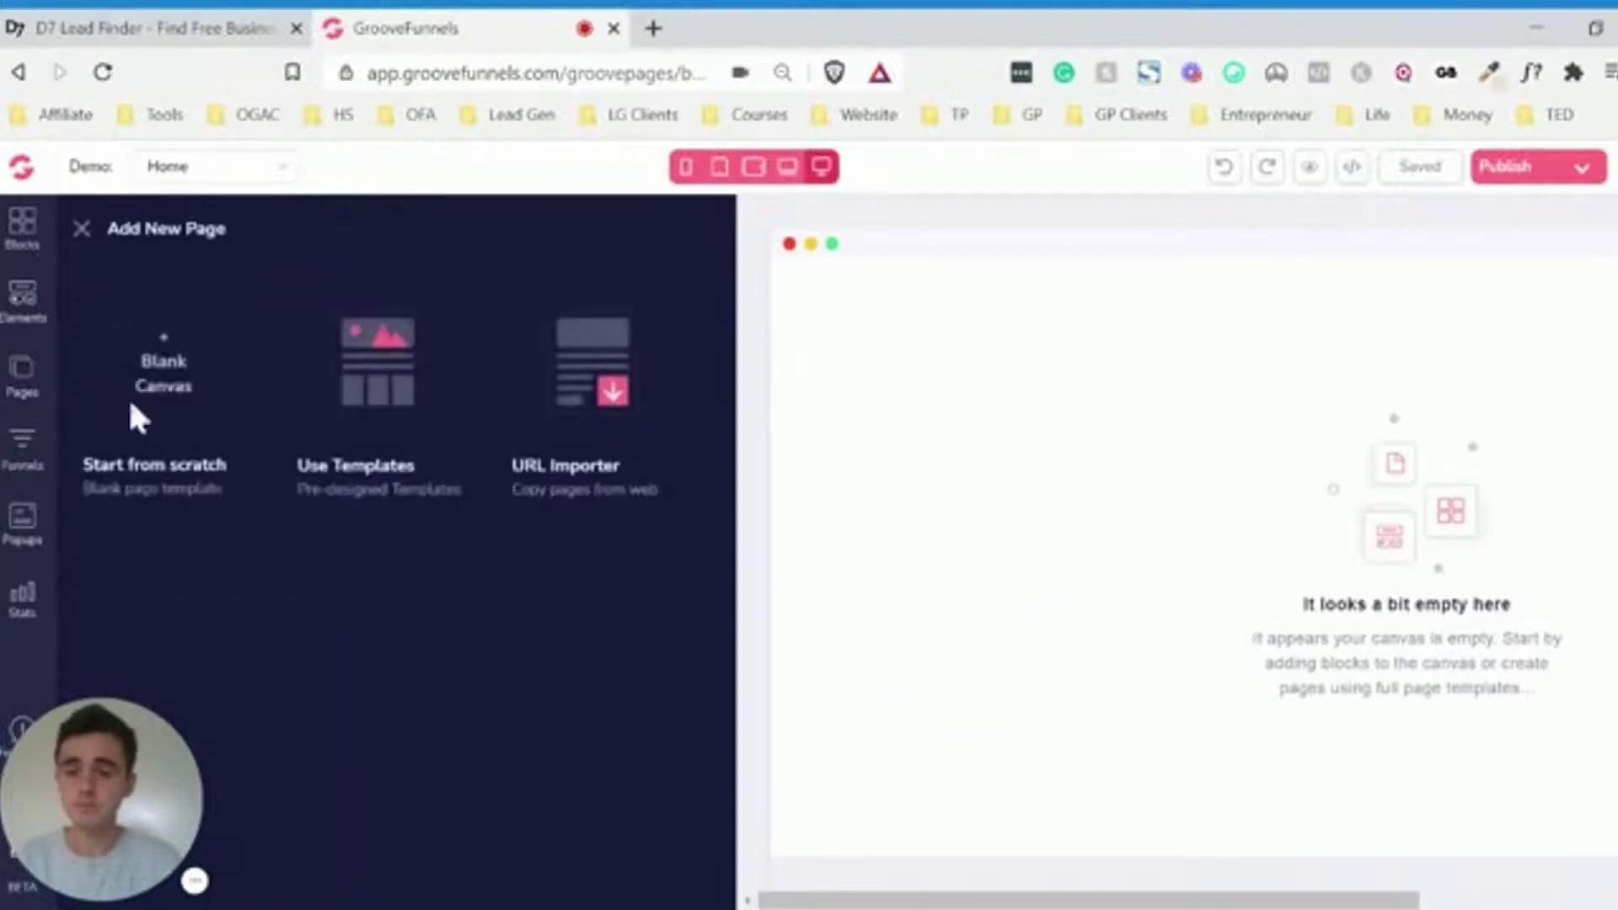
pyautogui.click(570, 422)
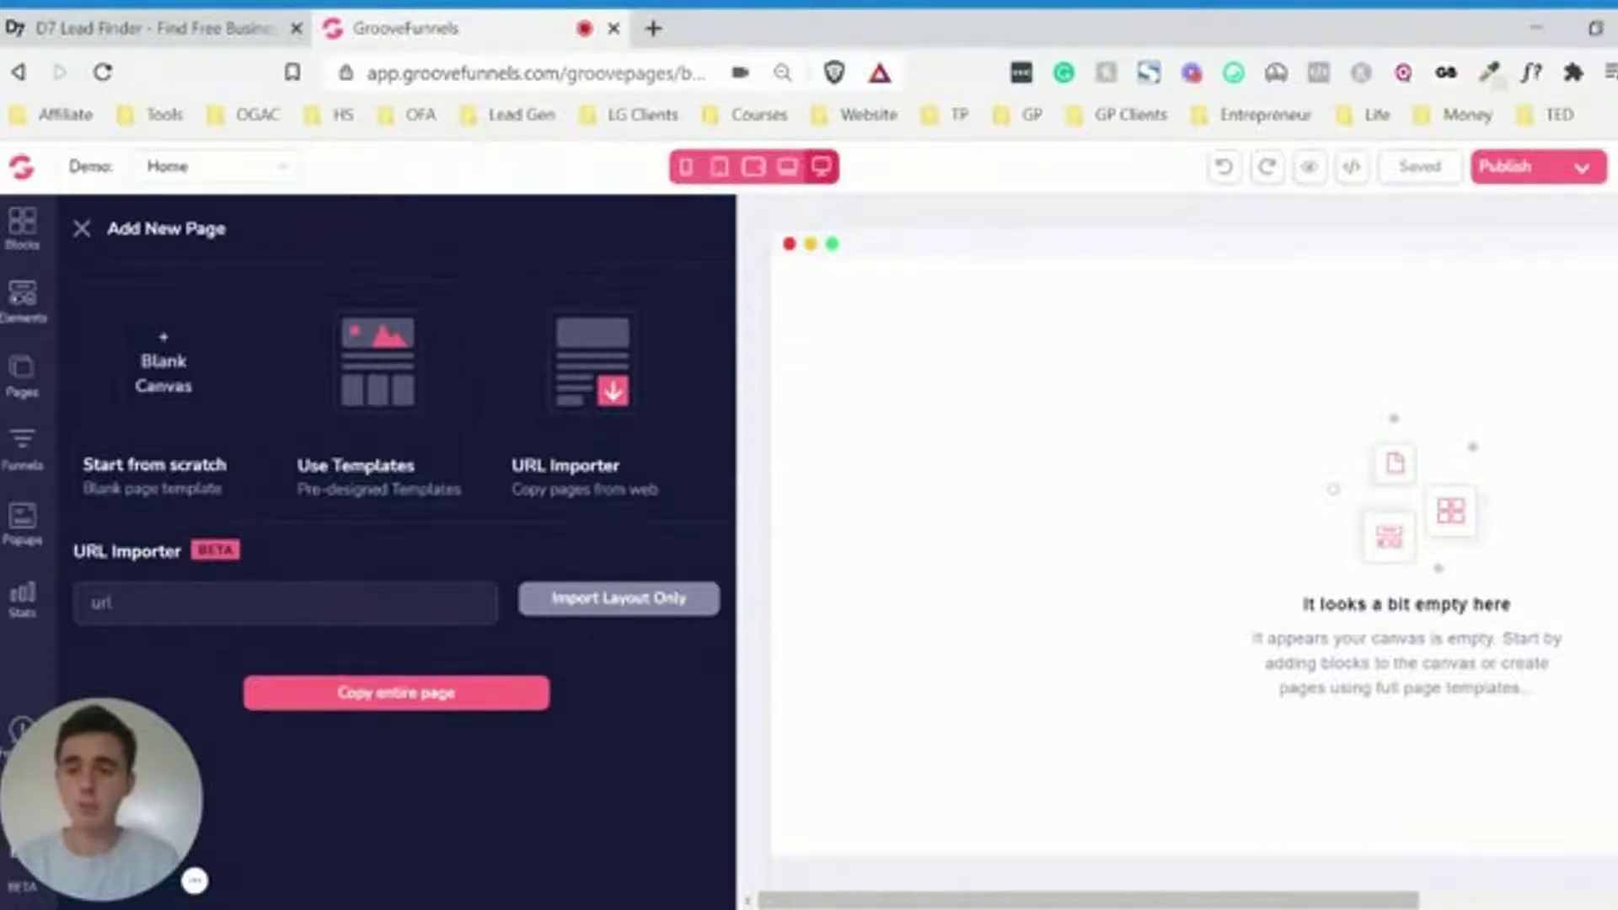
# Copy the d7leadfinder.com address from the D7 Lead Finder tab and return to the editor
pyautogui.click(166, 27)
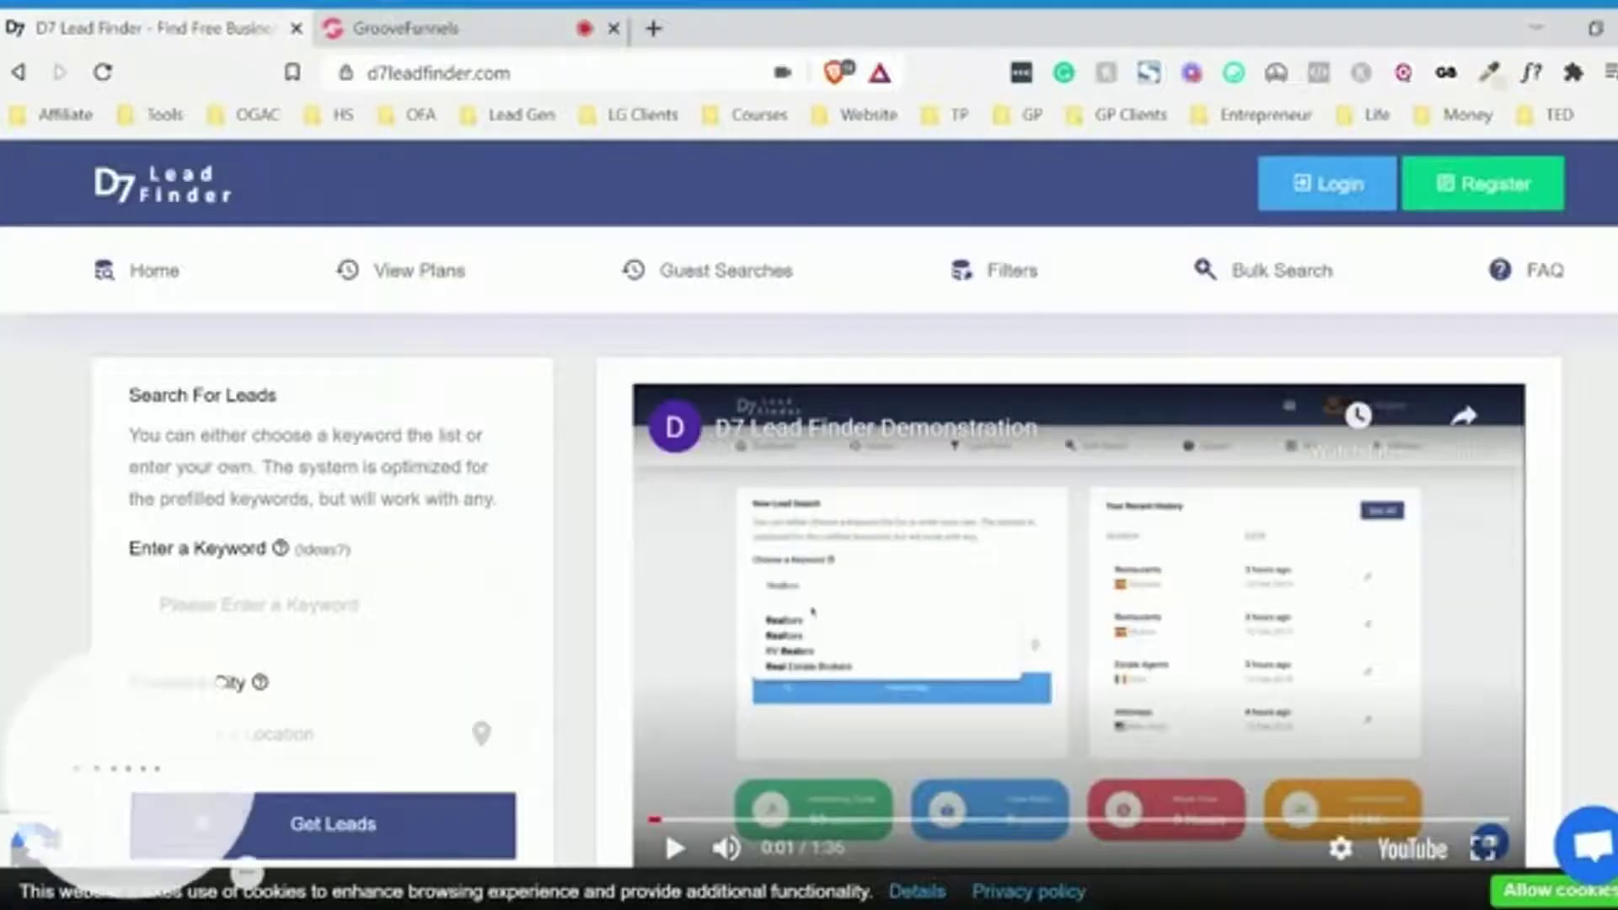
pyautogui.click(417, 73)
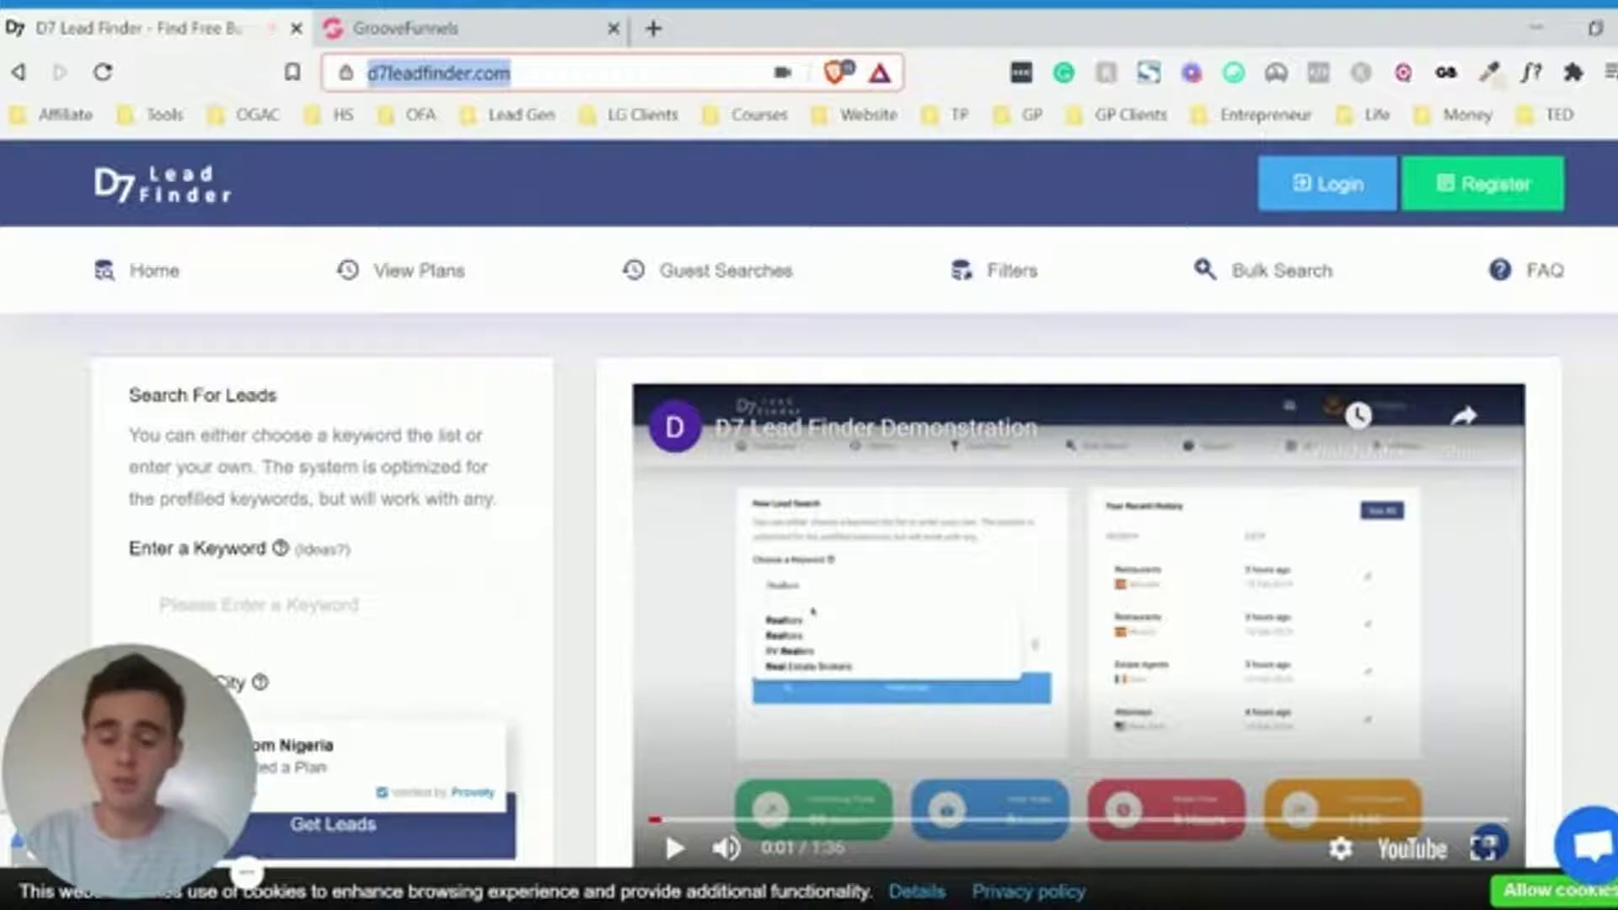
pyautogui.click(492, 29)
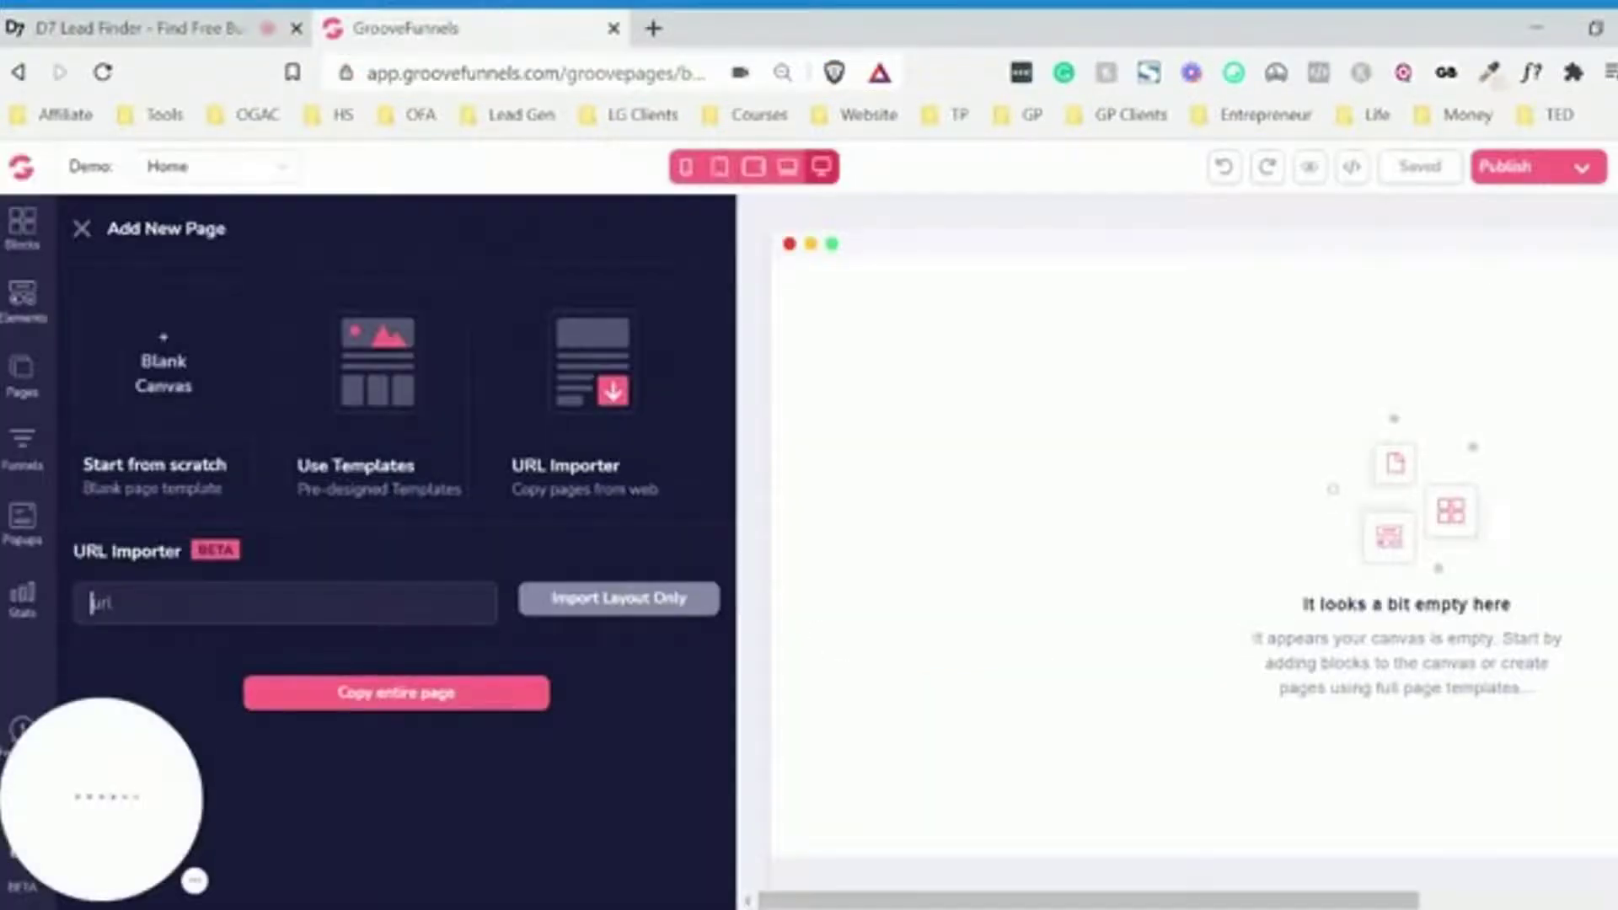
pyautogui.write('https://d7leadfinder.com/')
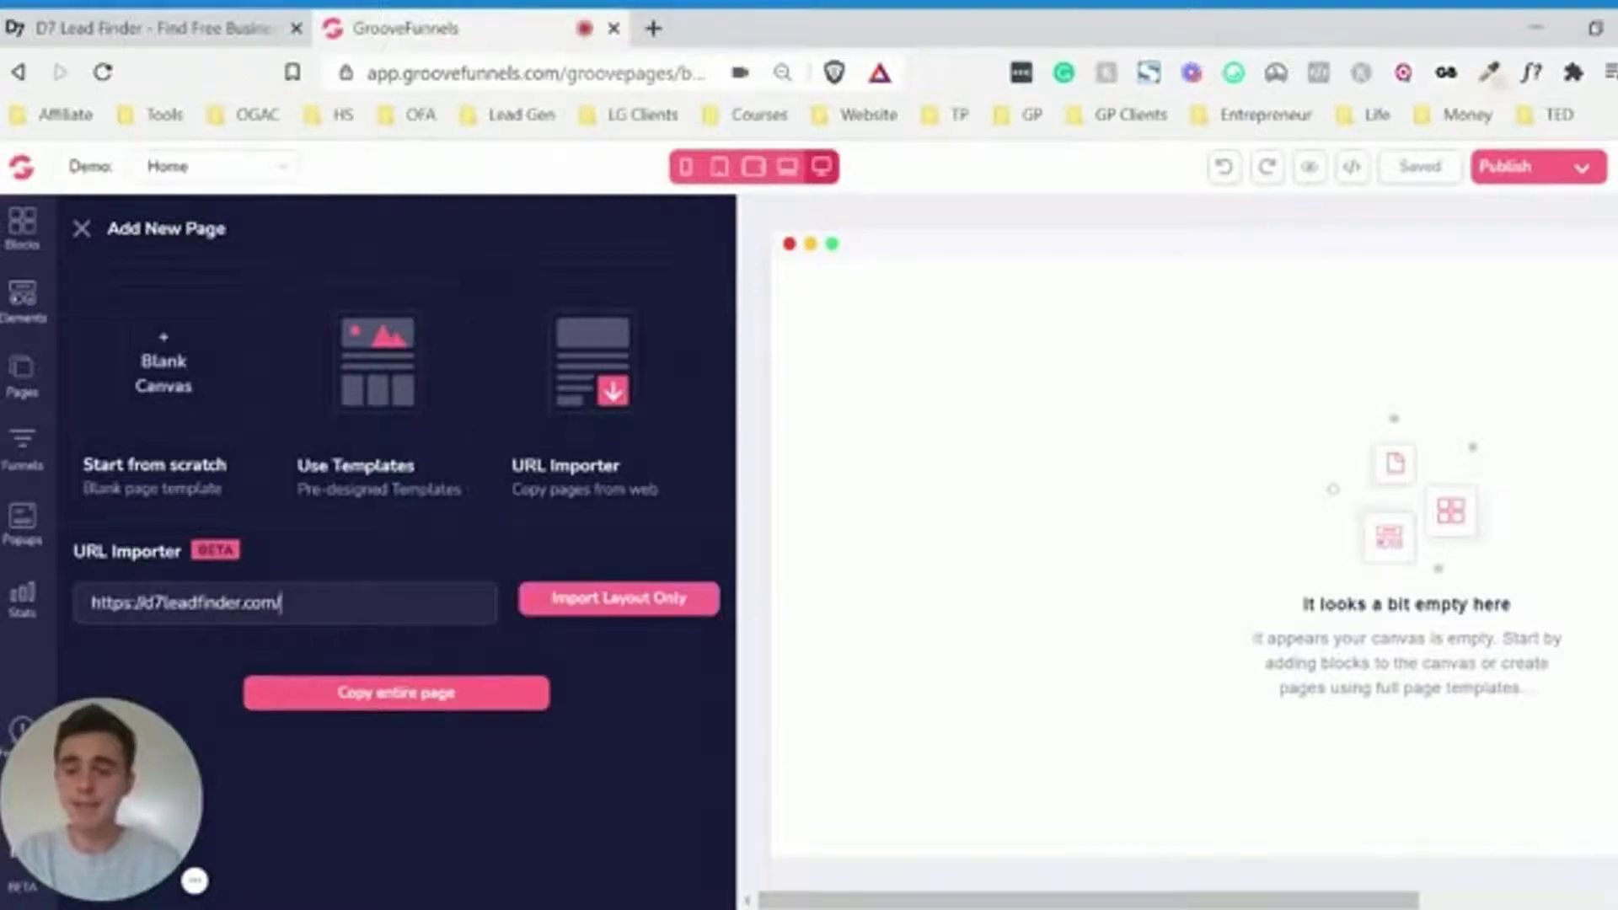
pyautogui.click(626, 599)
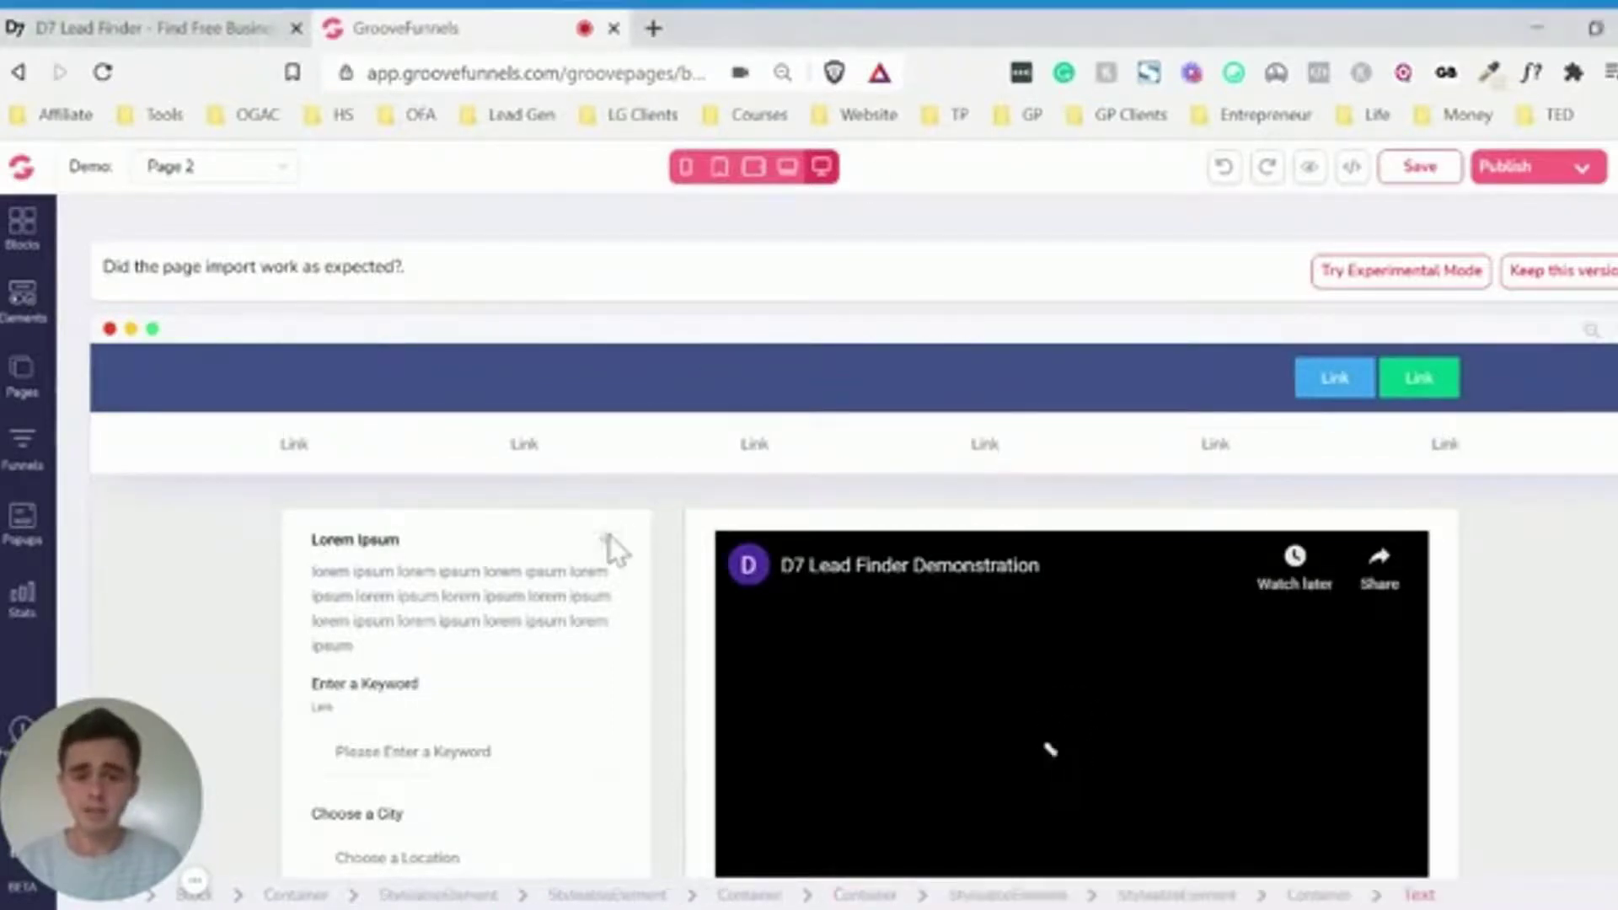
pyautogui.scroll(-2, 614, 546)
pyautogui.click(746, 788)
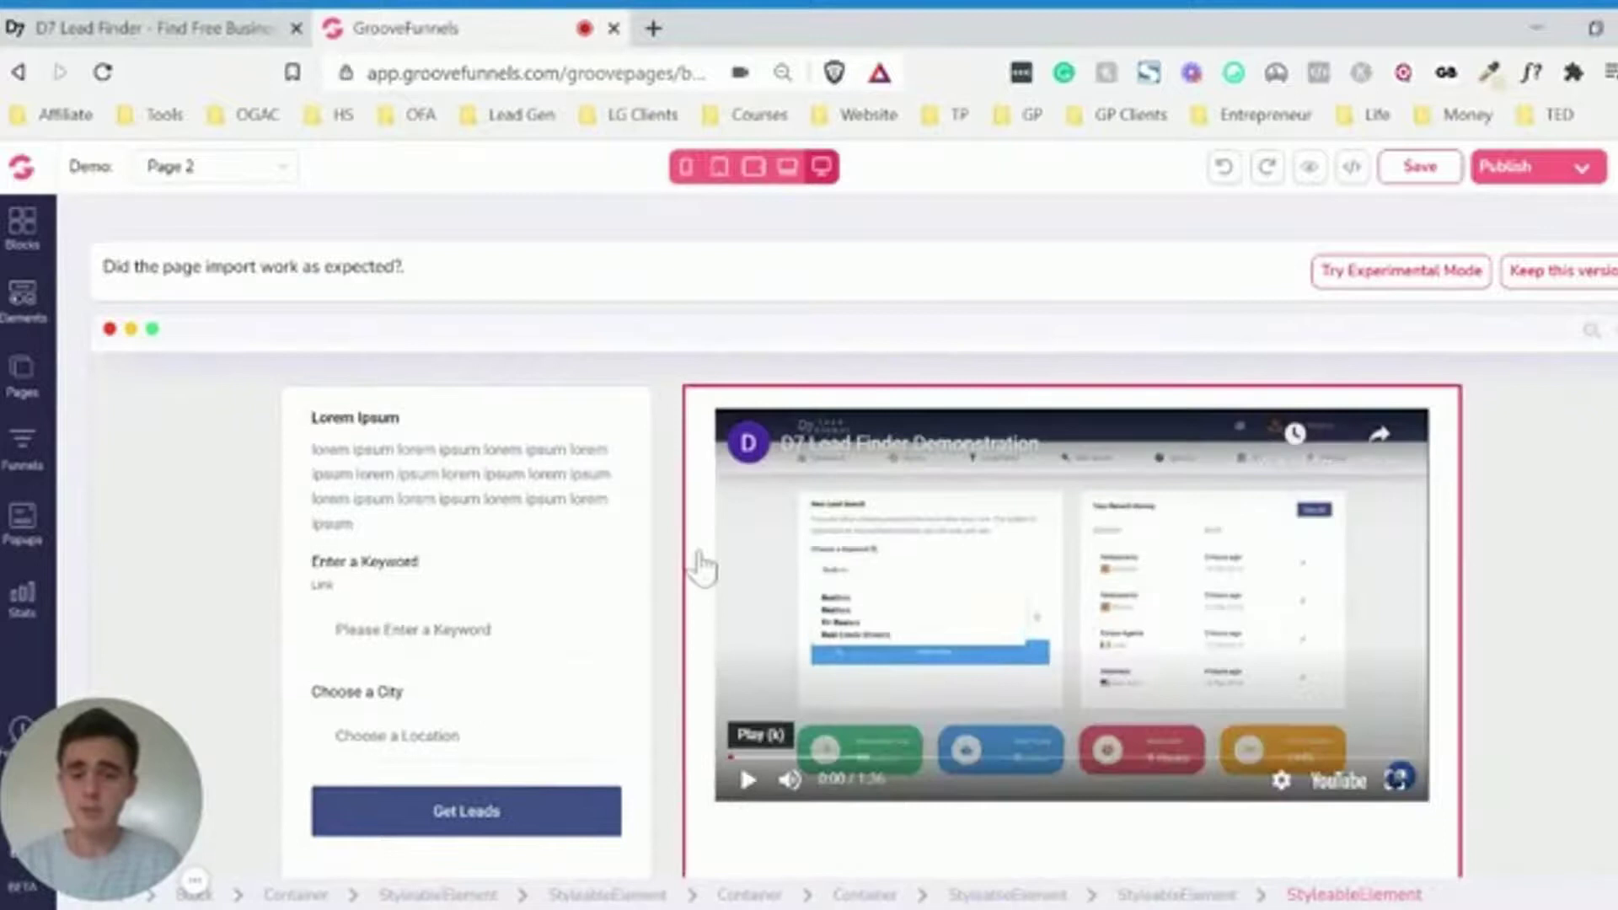
pyautogui.scroll(1, 695, 556)
pyautogui.scroll(-2, 669, 455)
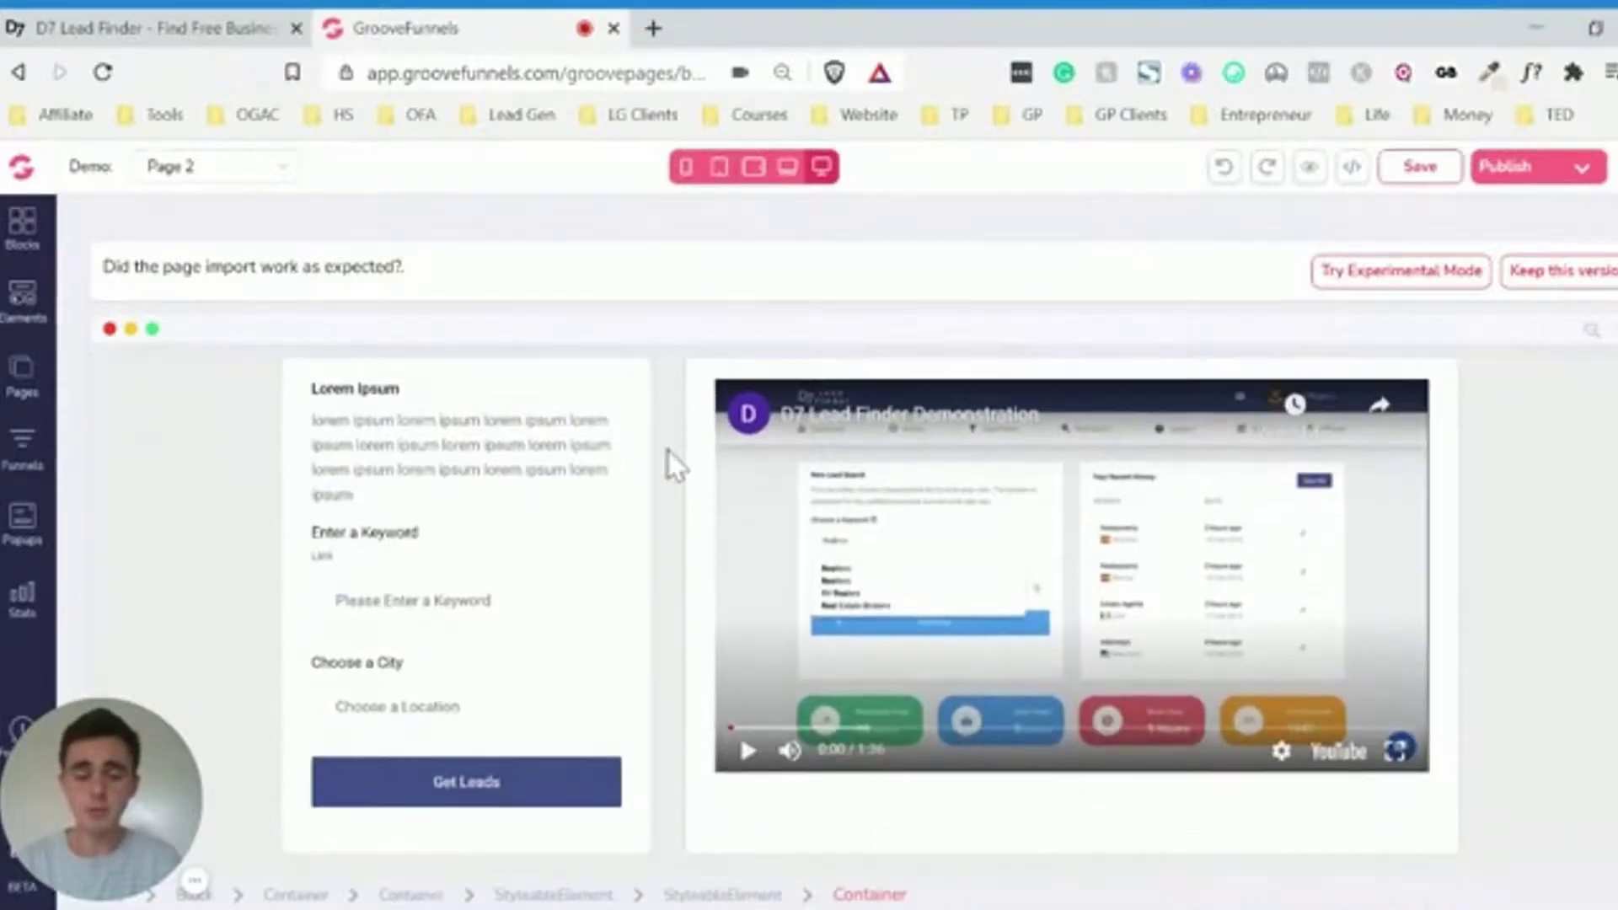
pyautogui.scroll(-3, 669, 452)
pyautogui.scroll(-3, 669, 452)
pyautogui.scroll(-2, 672, 462)
pyautogui.scroll(-1, 671, 462)
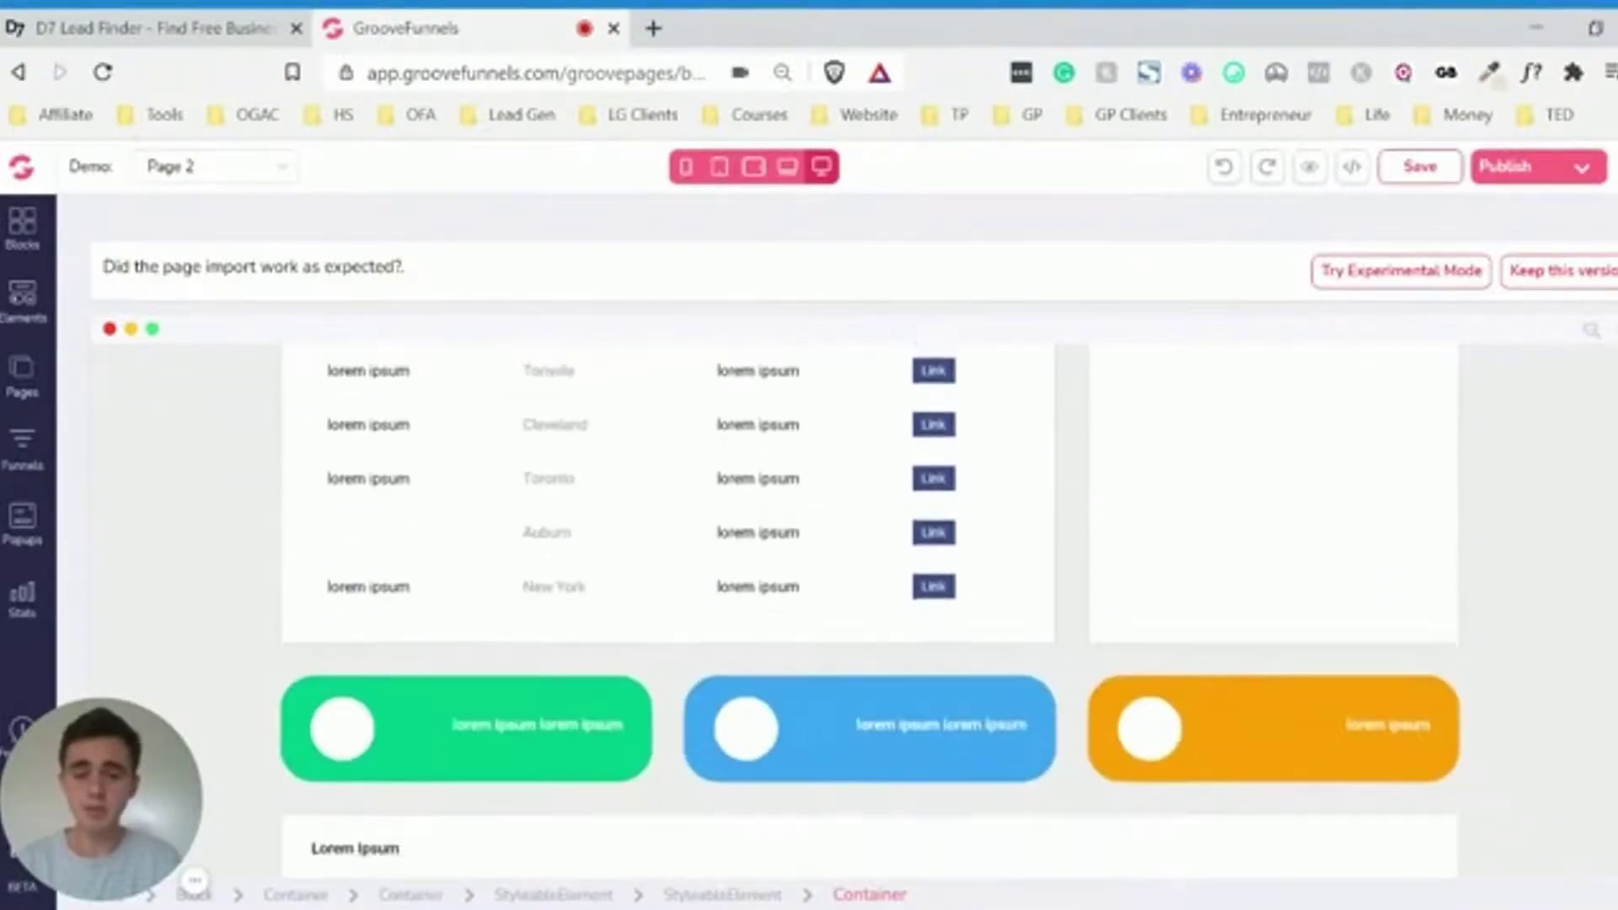
pyautogui.scroll(-2, 671, 462)
pyautogui.scroll(-3, 672, 461)
pyautogui.scroll(-2, 311, 567)
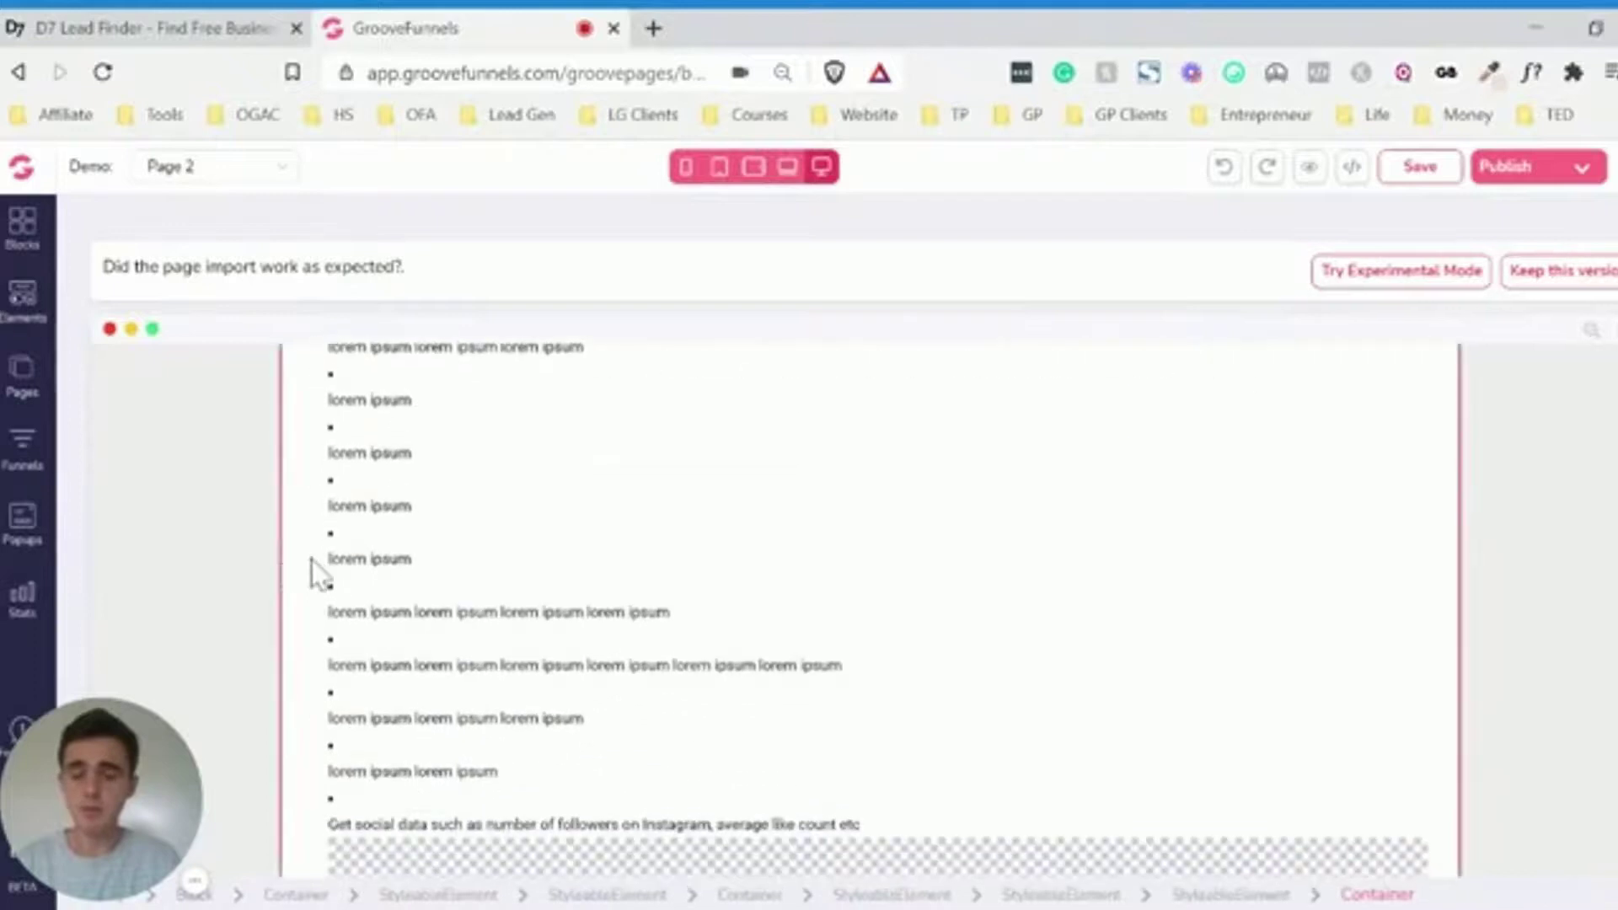
pyautogui.scroll(-3, 278, 556)
pyautogui.scroll(-2, 250, 543)
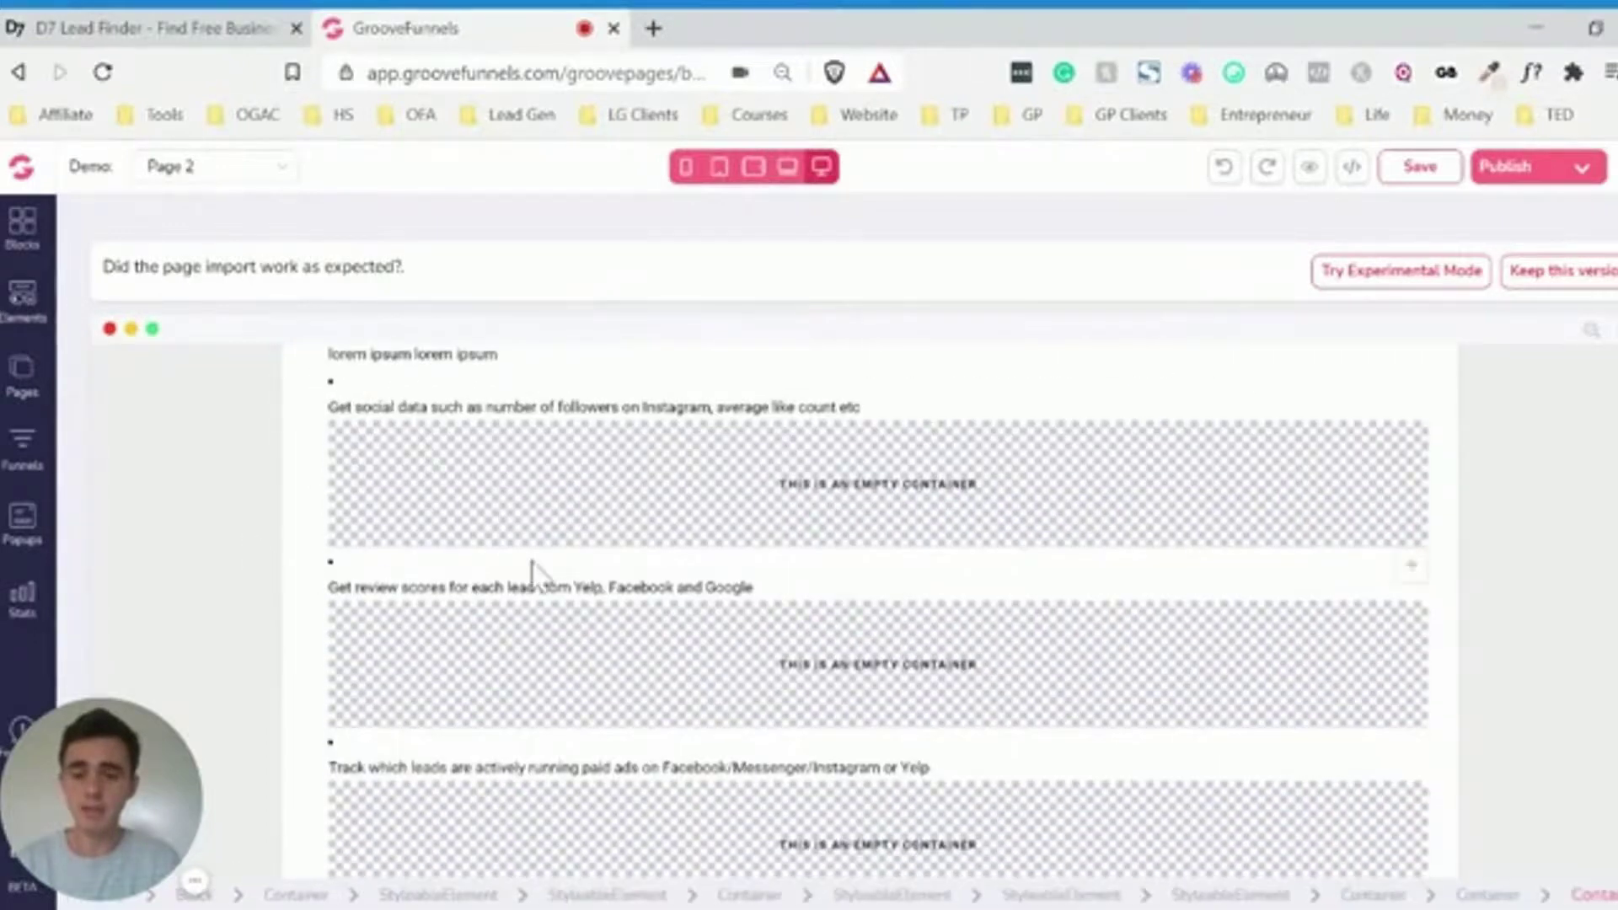
pyautogui.scroll(-3, 534, 567)
pyautogui.scroll(-3, 534, 573)
pyautogui.scroll(-2, 534, 570)
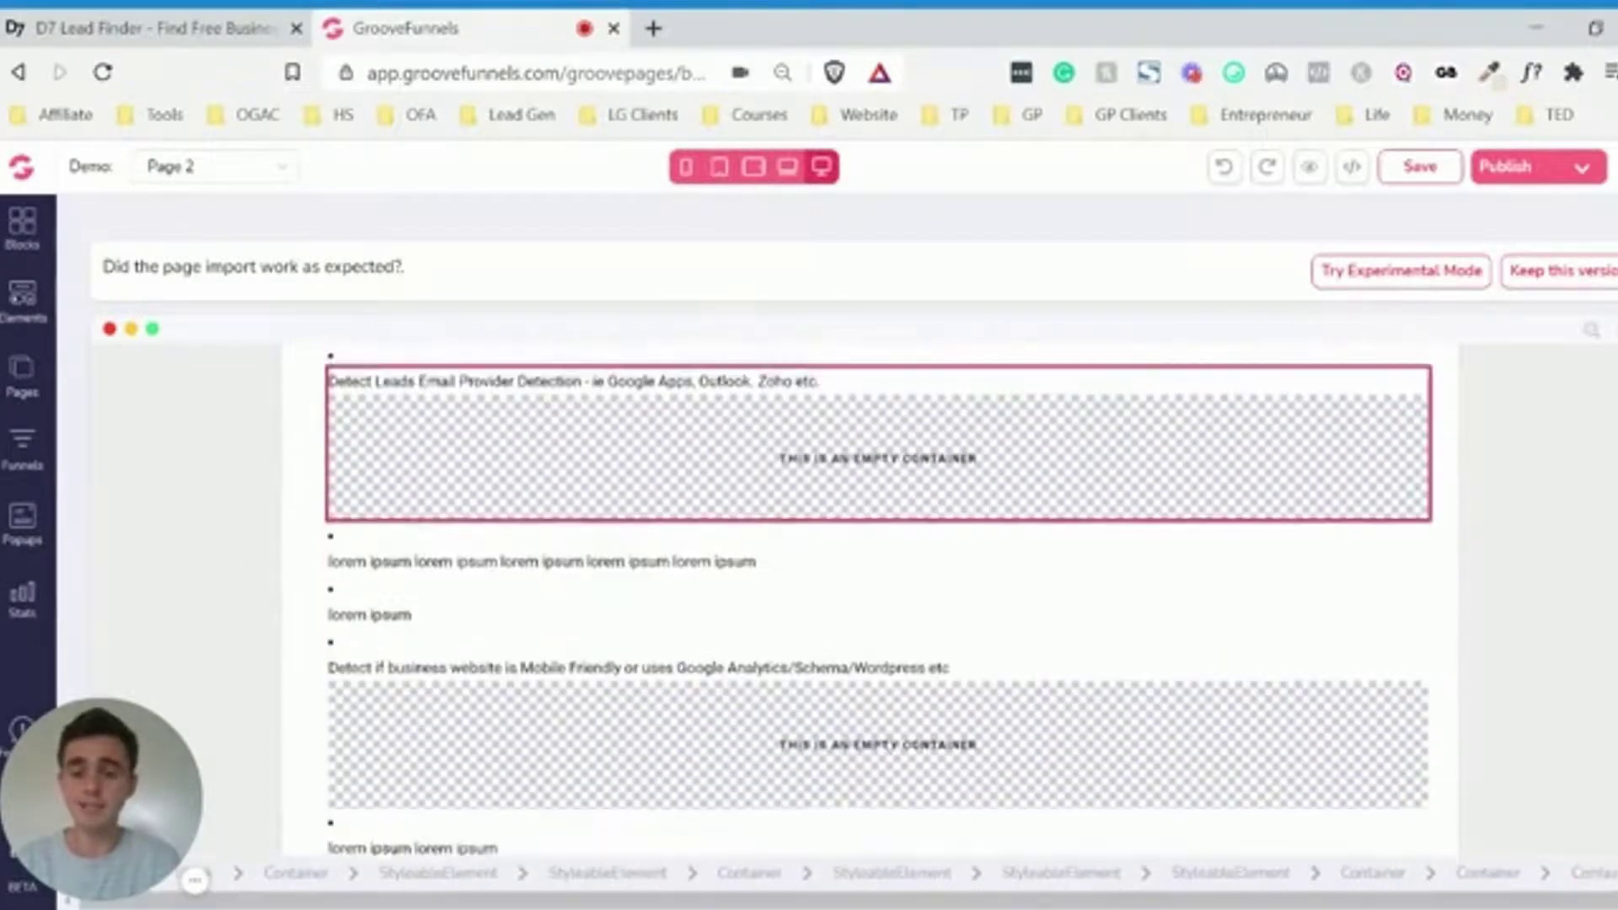
pyautogui.scroll(-3, 534, 570)
pyautogui.scroll(-2, 278, 421)
pyautogui.scroll(-1, 278, 421)
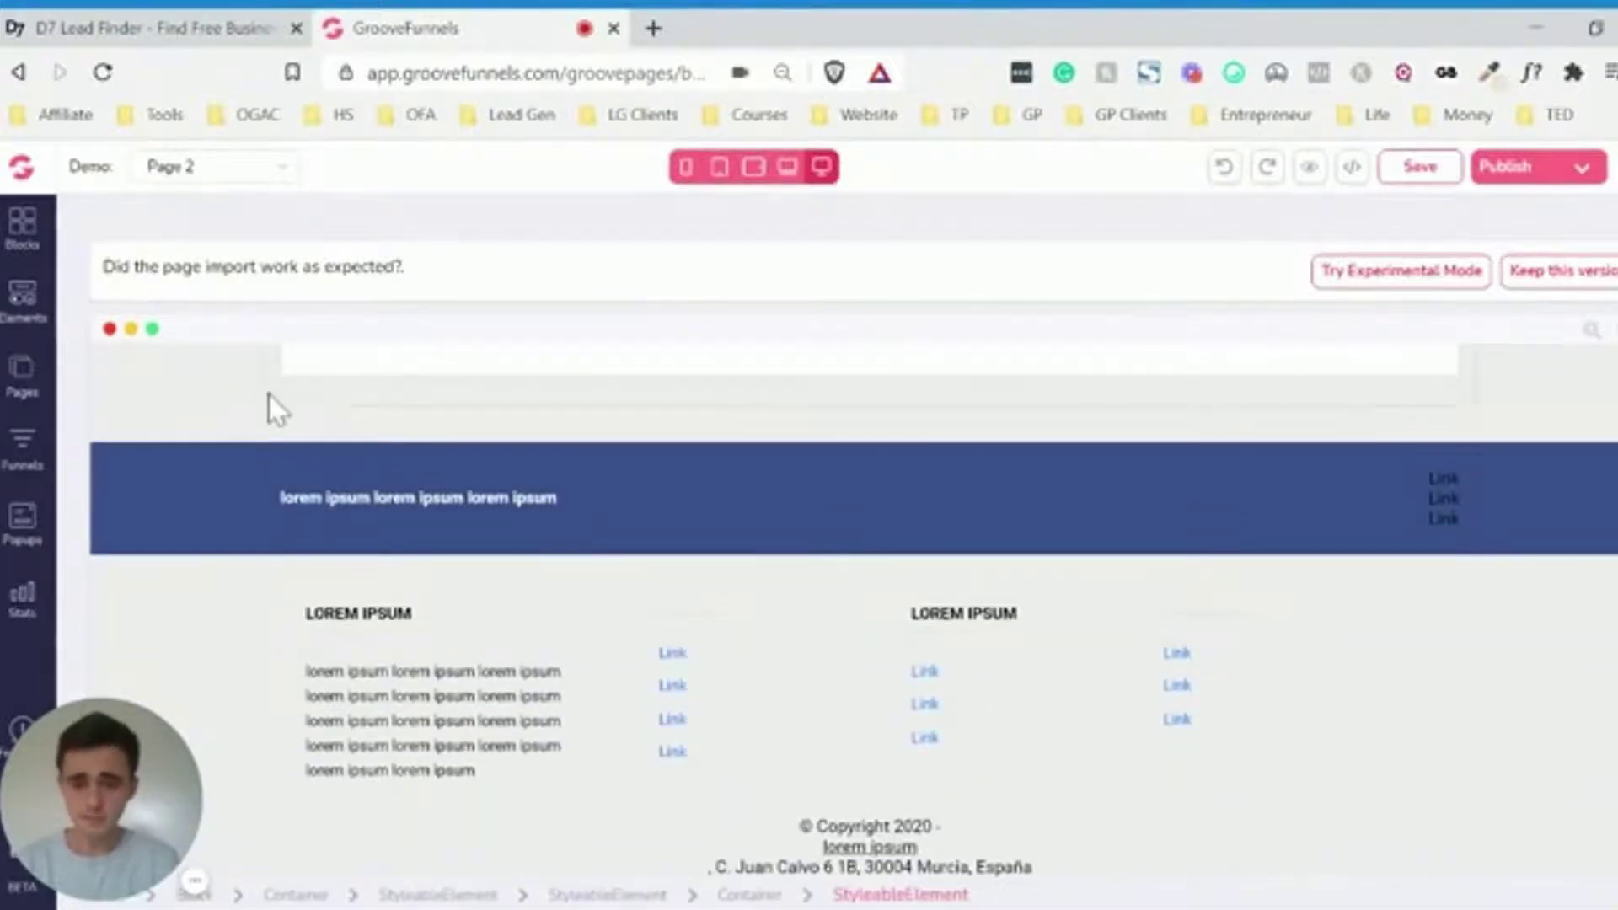
pyautogui.scroll(5, 279, 497)
pyautogui.scroll(5, 280, 497)
pyautogui.scroll(5, 280, 498)
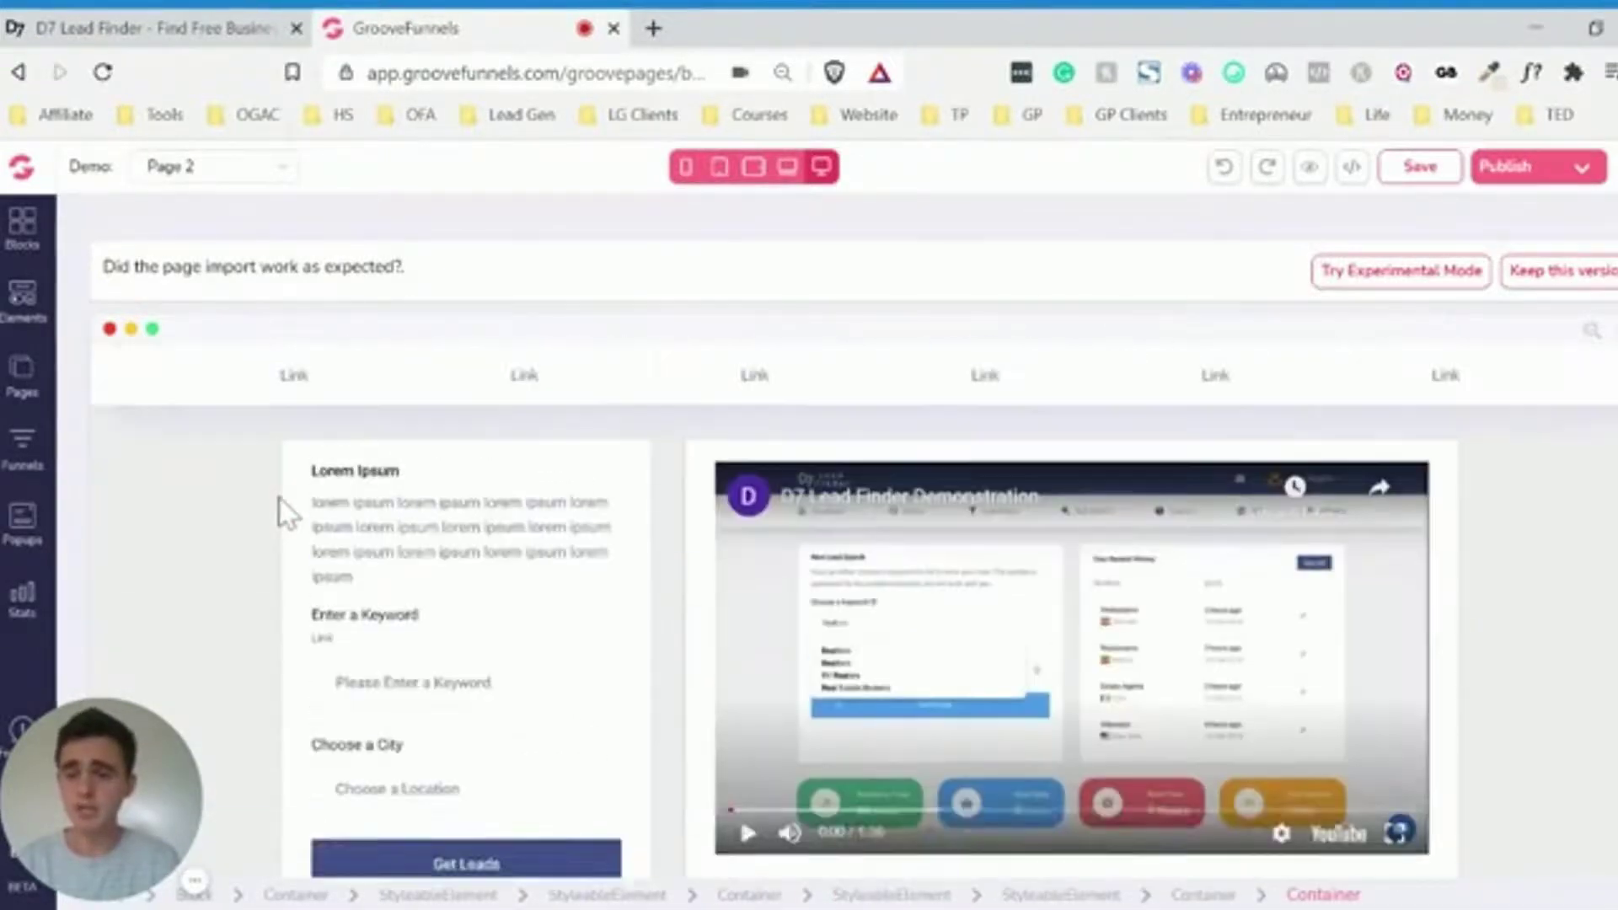
pyautogui.scroll(3, 279, 498)
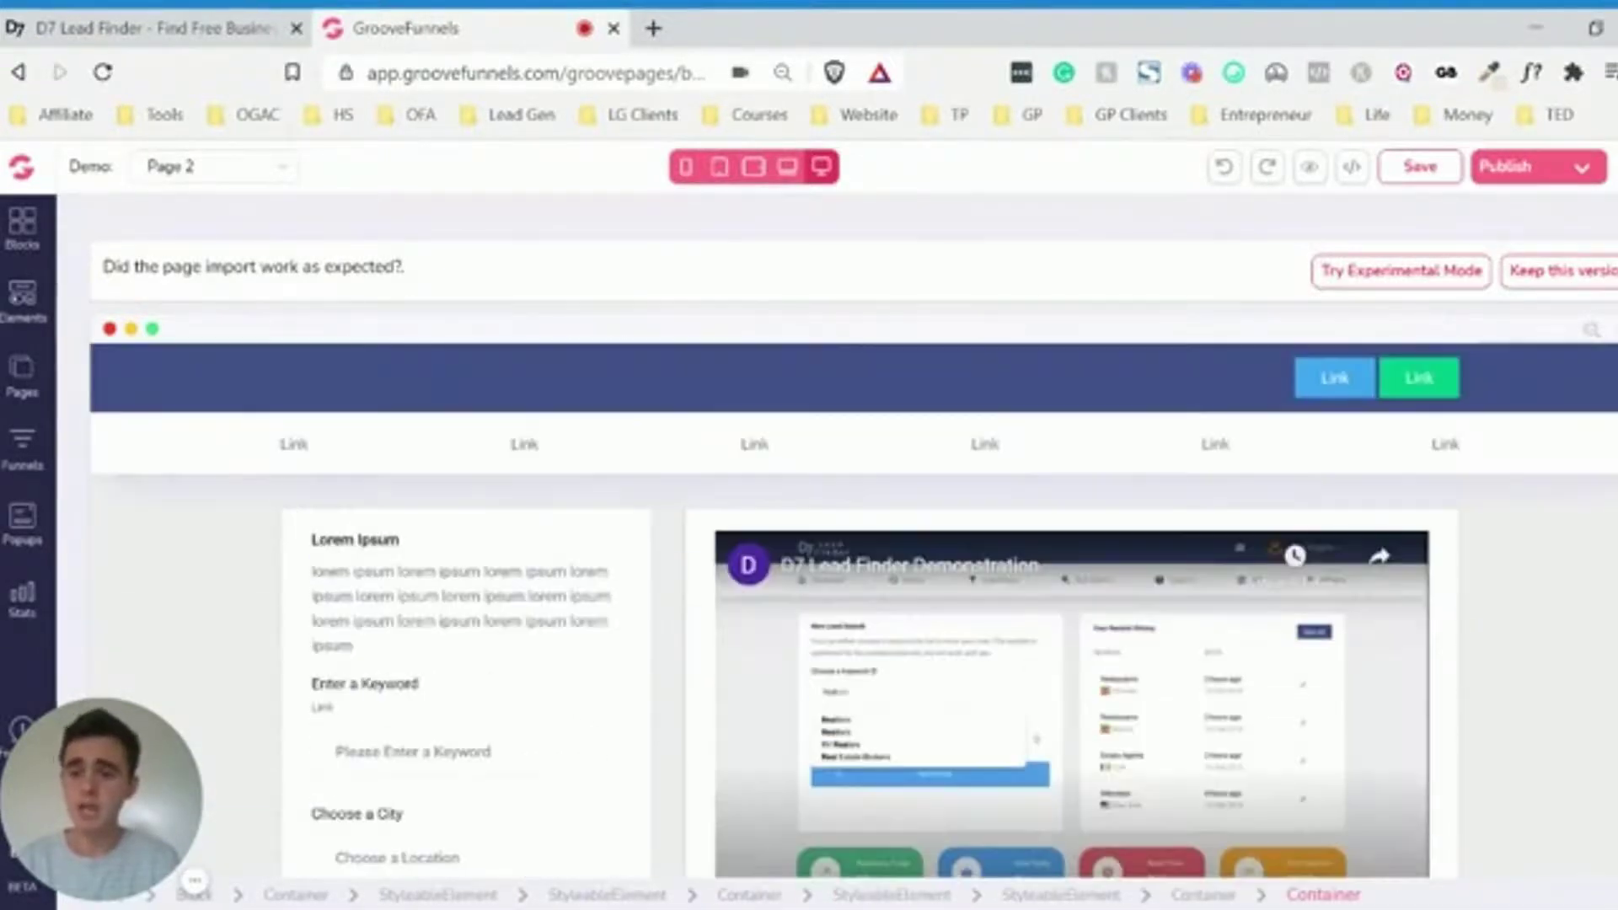
# Check the ownership tag that 'Copy entire page' requires in URL Importer, then close Add New Page
pyautogui.click(20, 383)
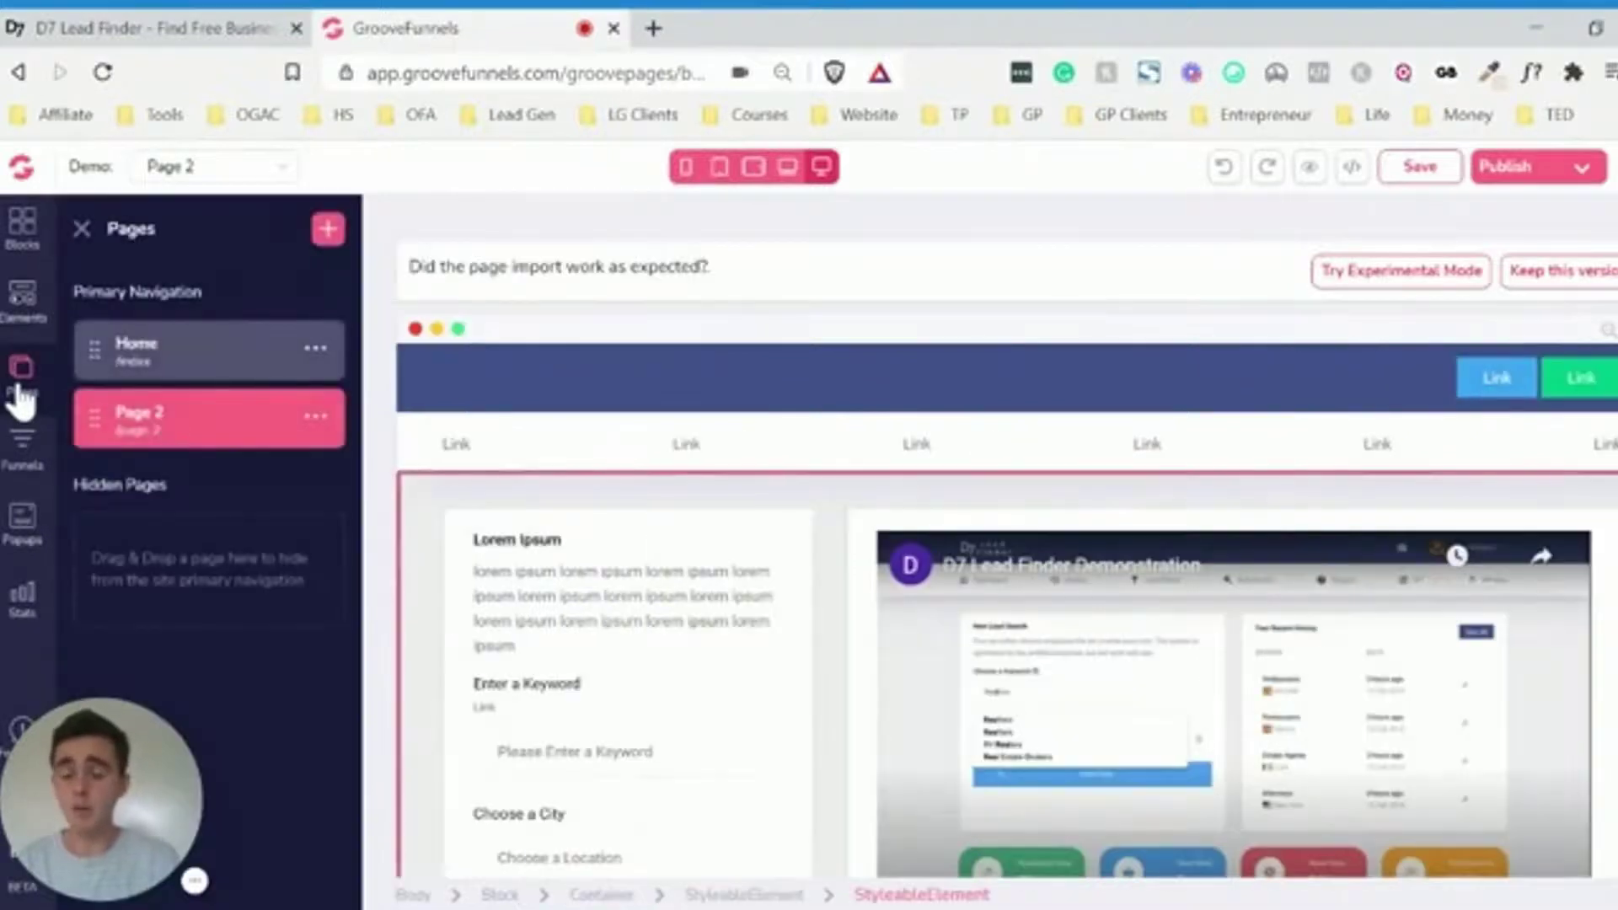
pyautogui.click(328, 228)
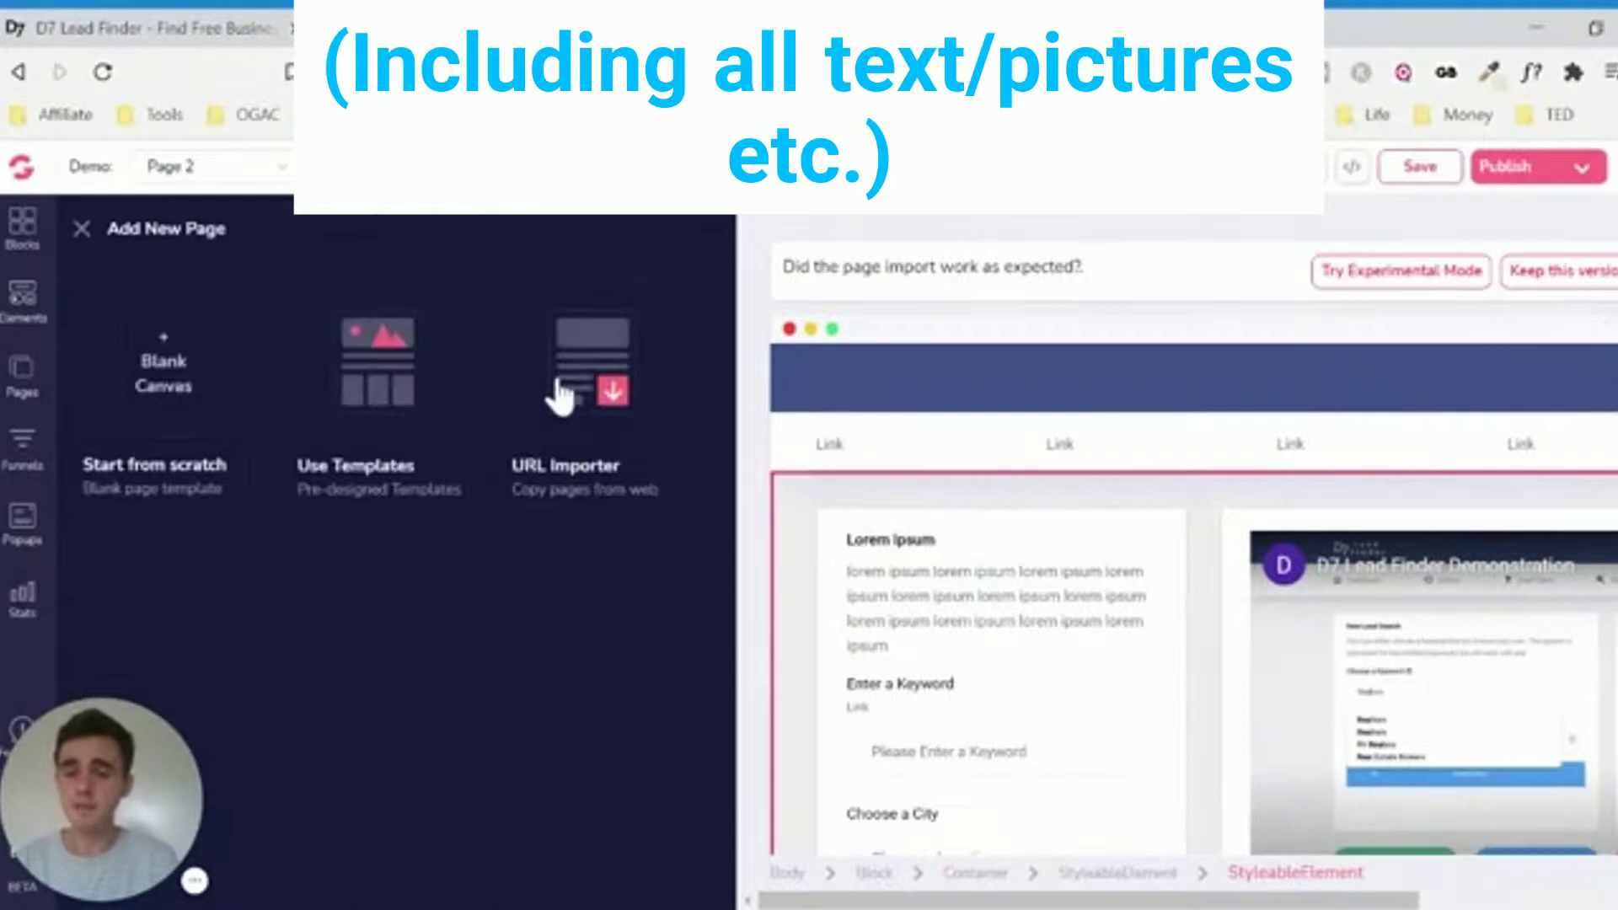
pyautogui.click(560, 394)
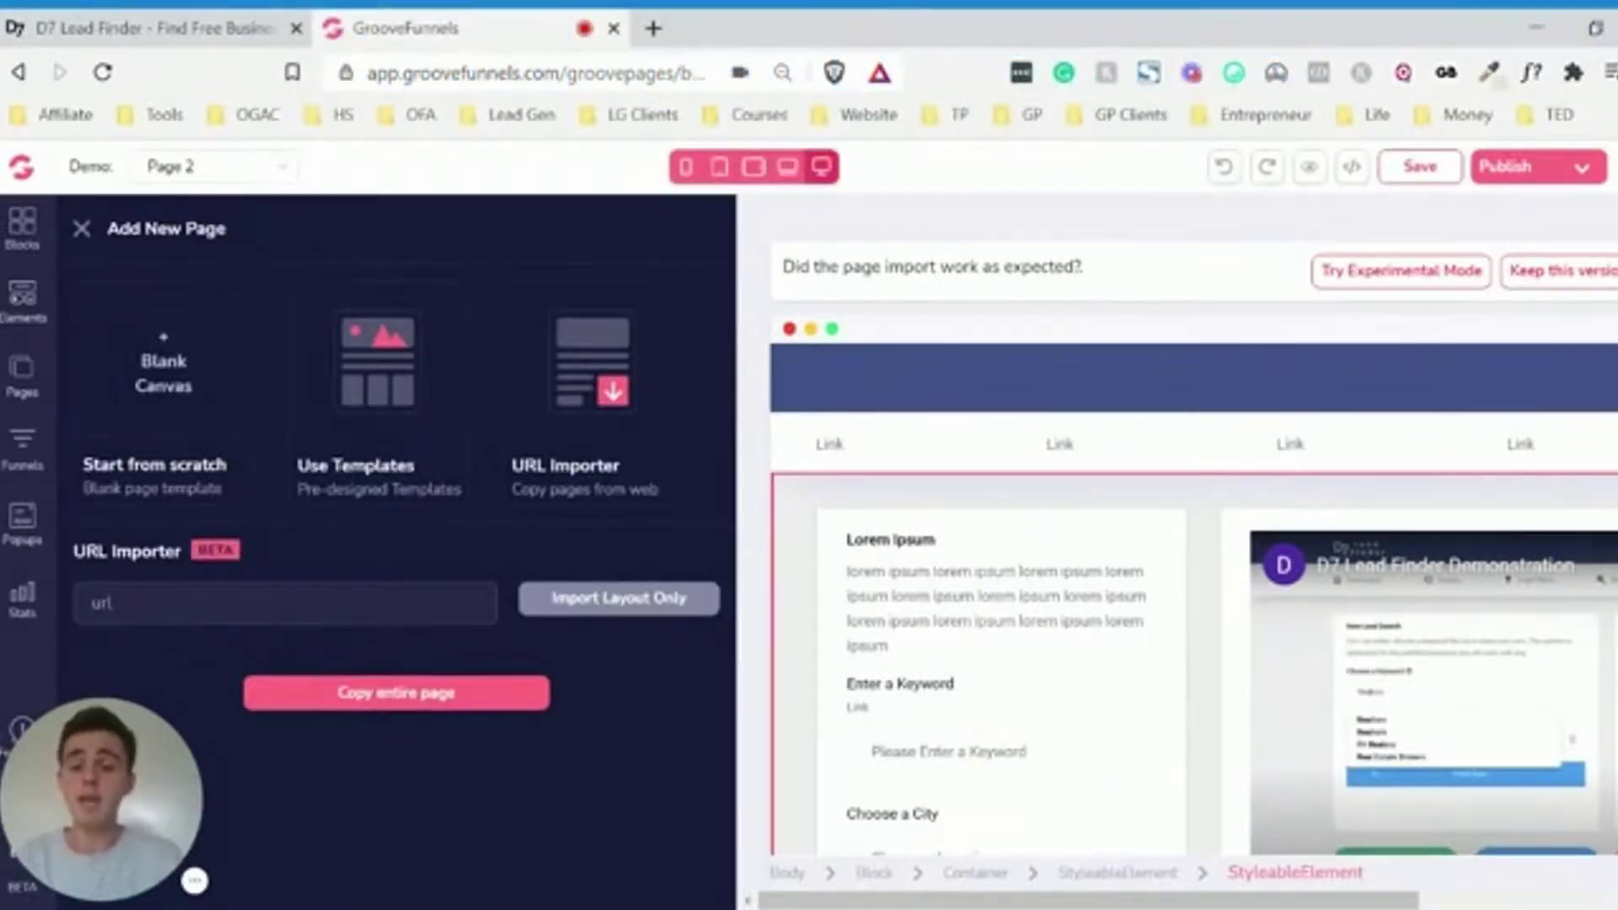
pyautogui.click(390, 695)
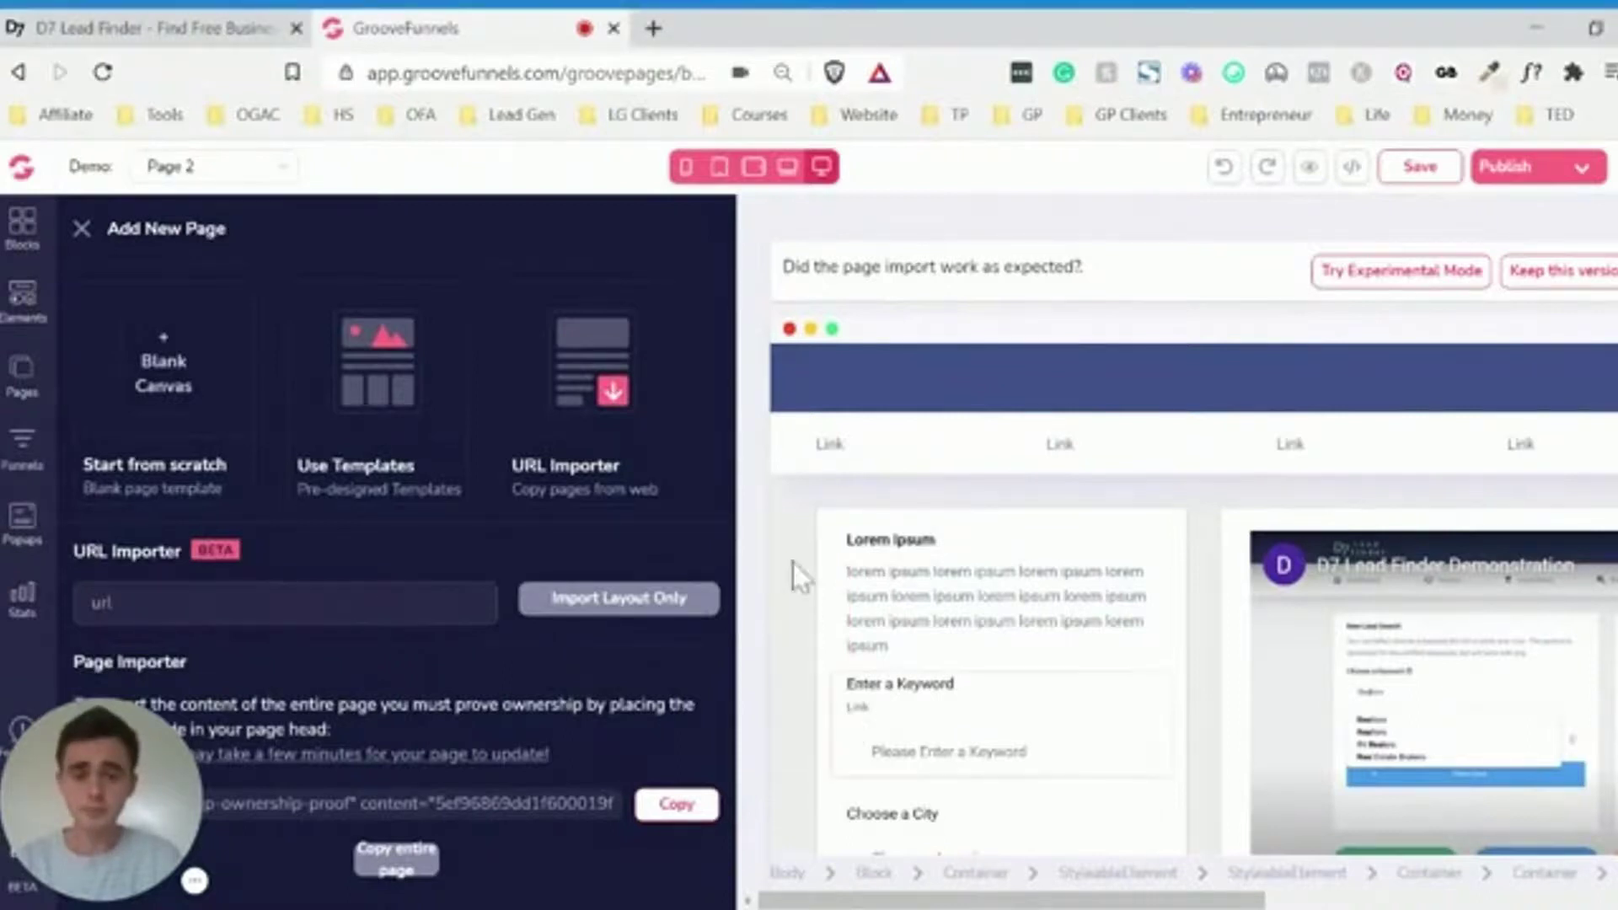
pyautogui.click(82, 229)
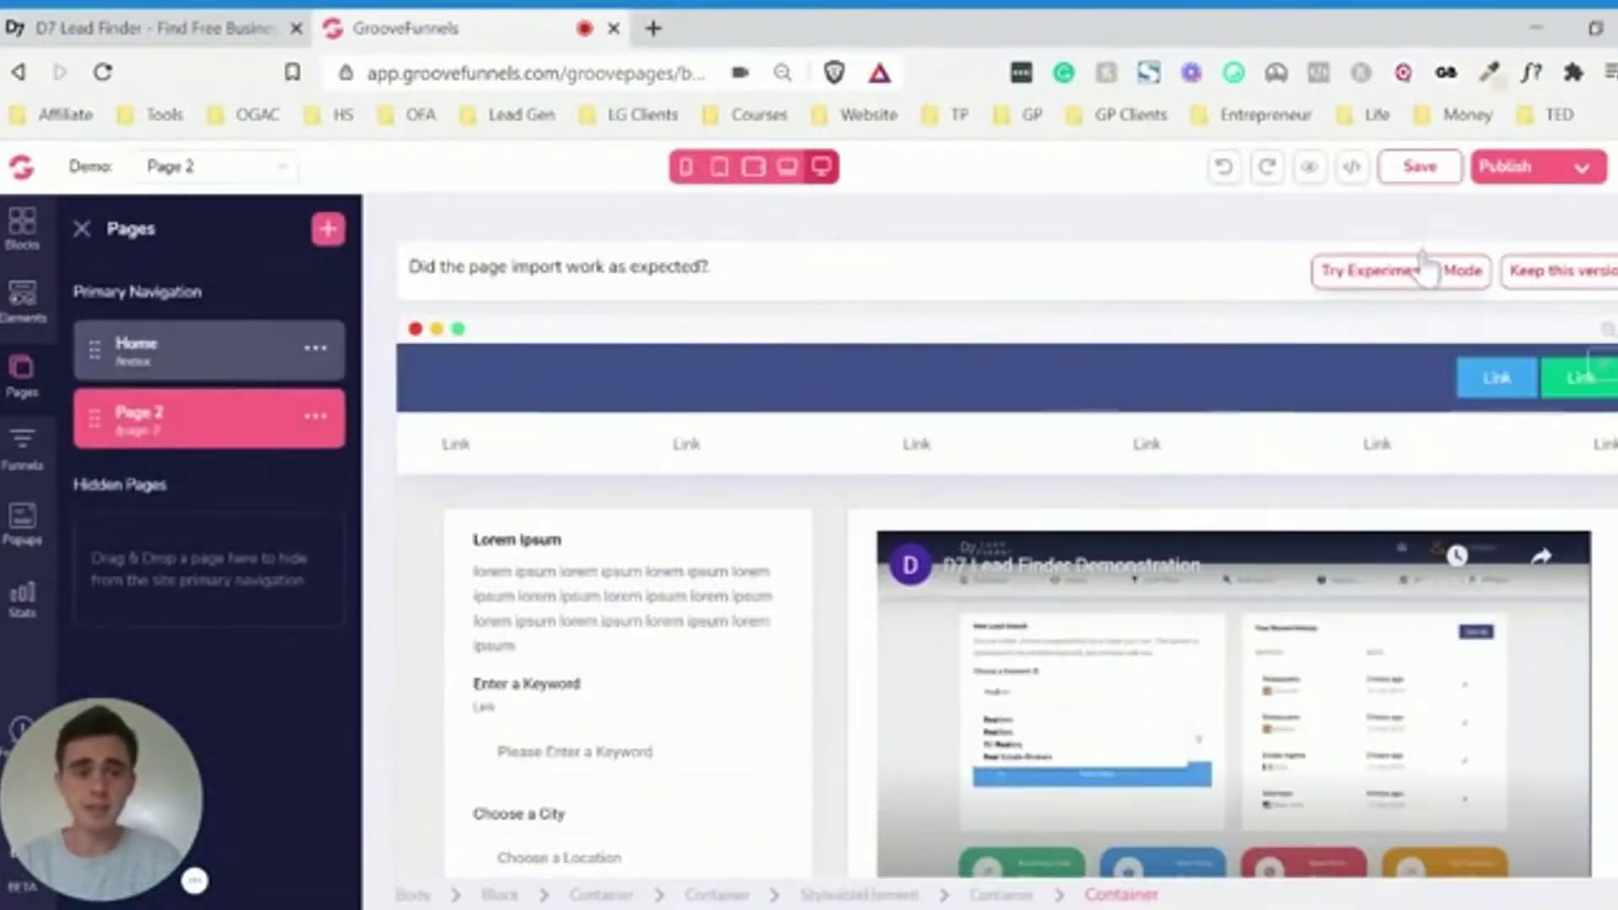
# Close the page list and scroll down to the blue footer band
pyautogui.click(78, 233)
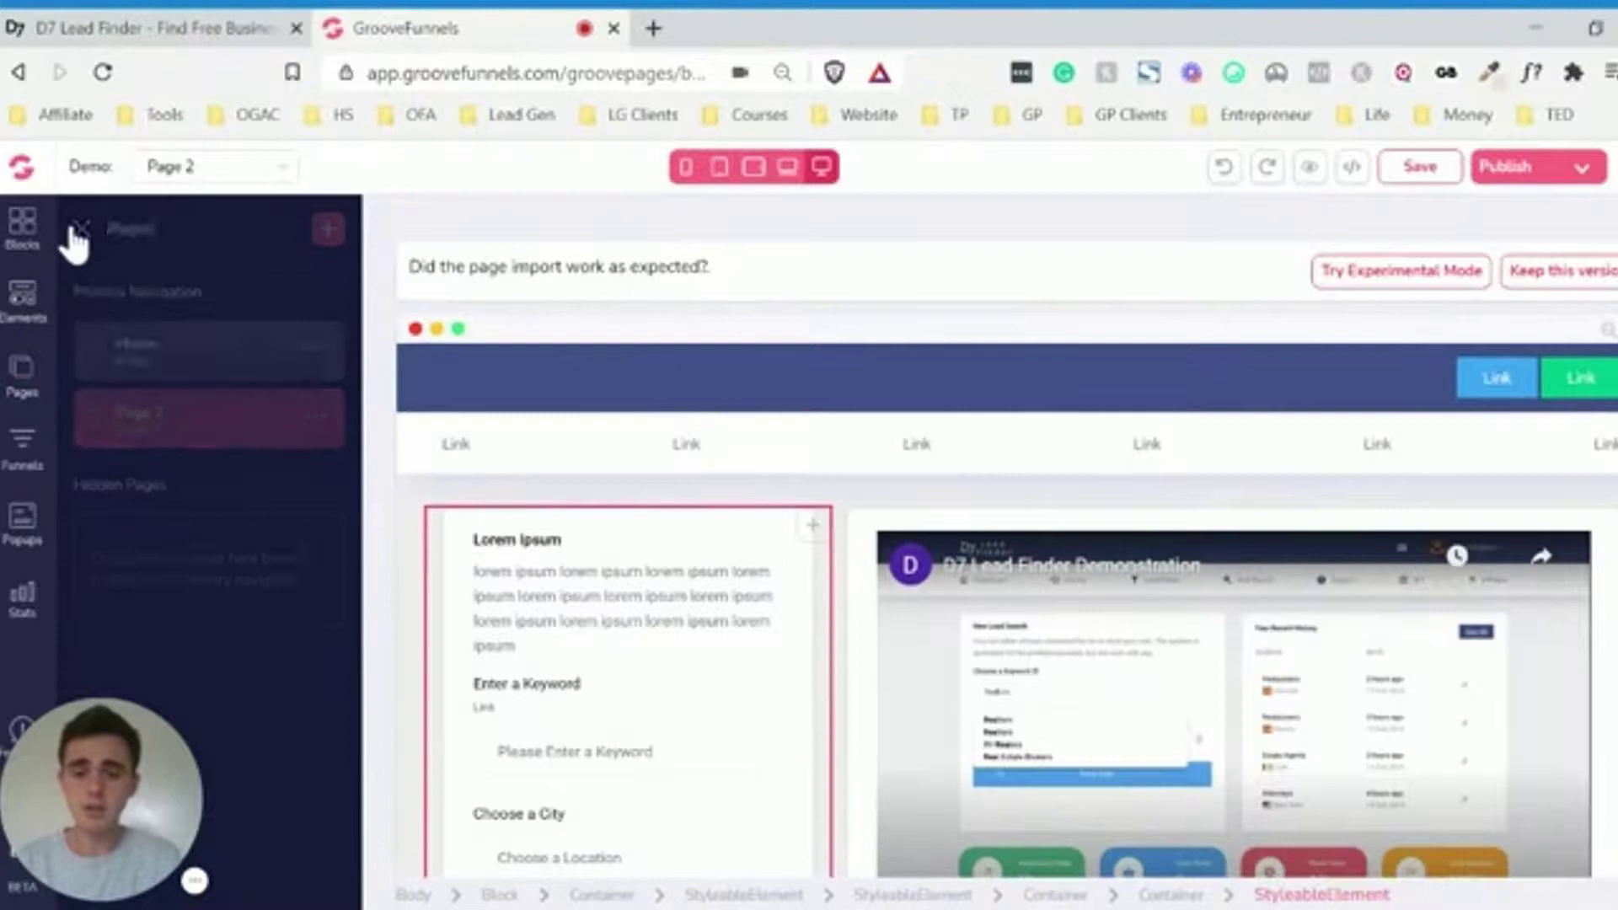
pyautogui.scroll(-2, 853, 607)
pyautogui.scroll(-5, 853, 606)
pyautogui.scroll(-5, 853, 606)
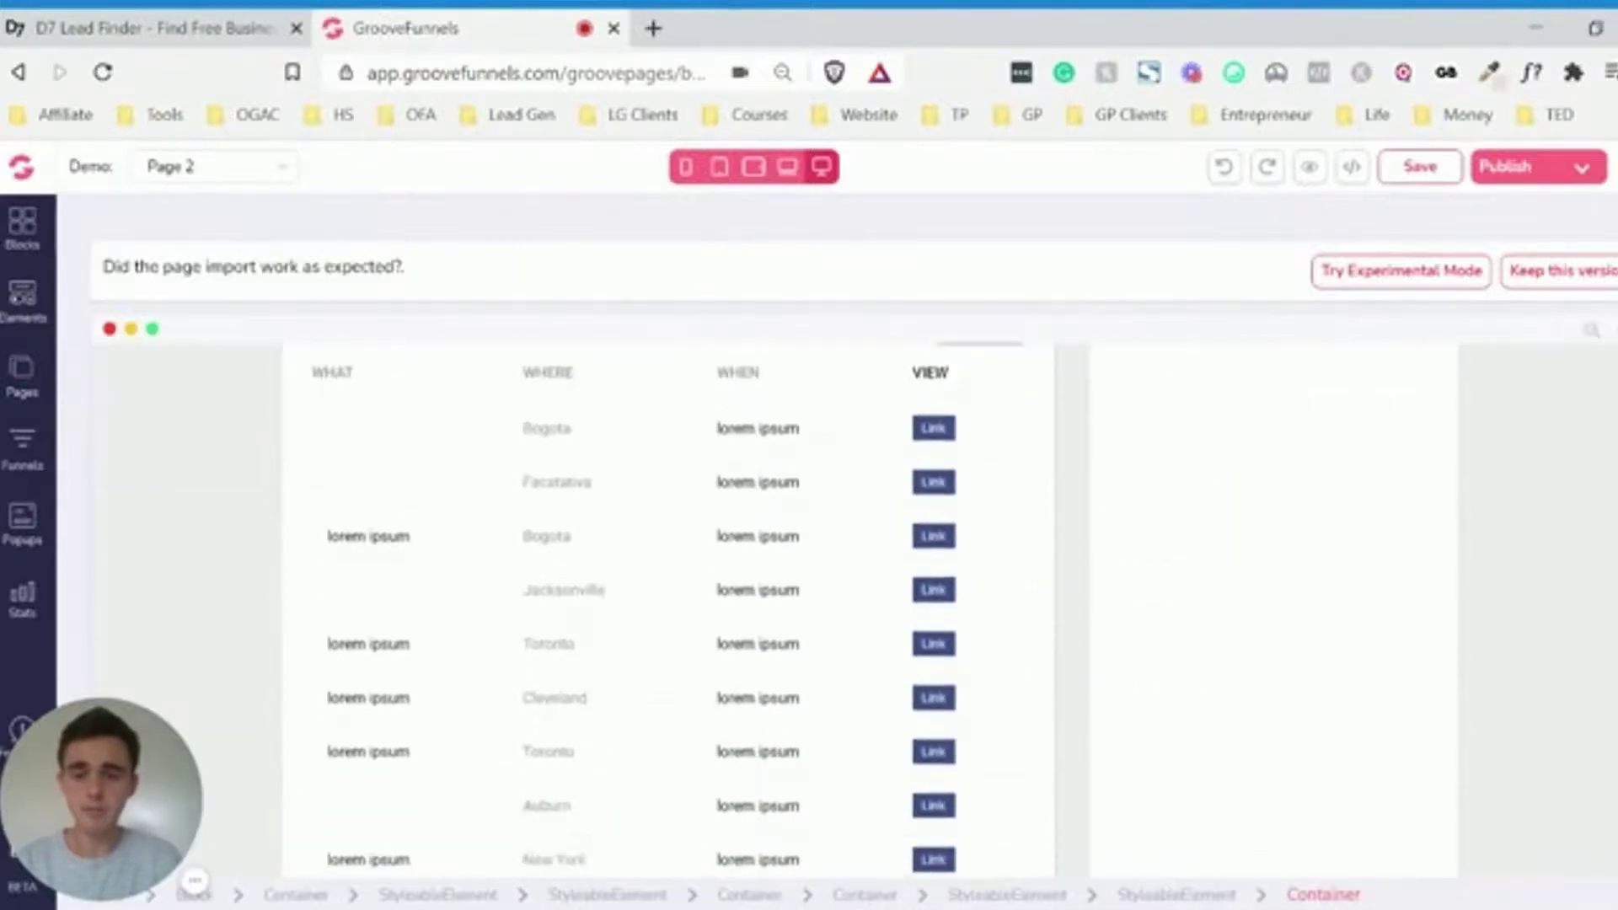
pyautogui.scroll(-5, 852, 606)
pyautogui.scroll(-3, 503, 554)
pyautogui.scroll(3, 503, 554)
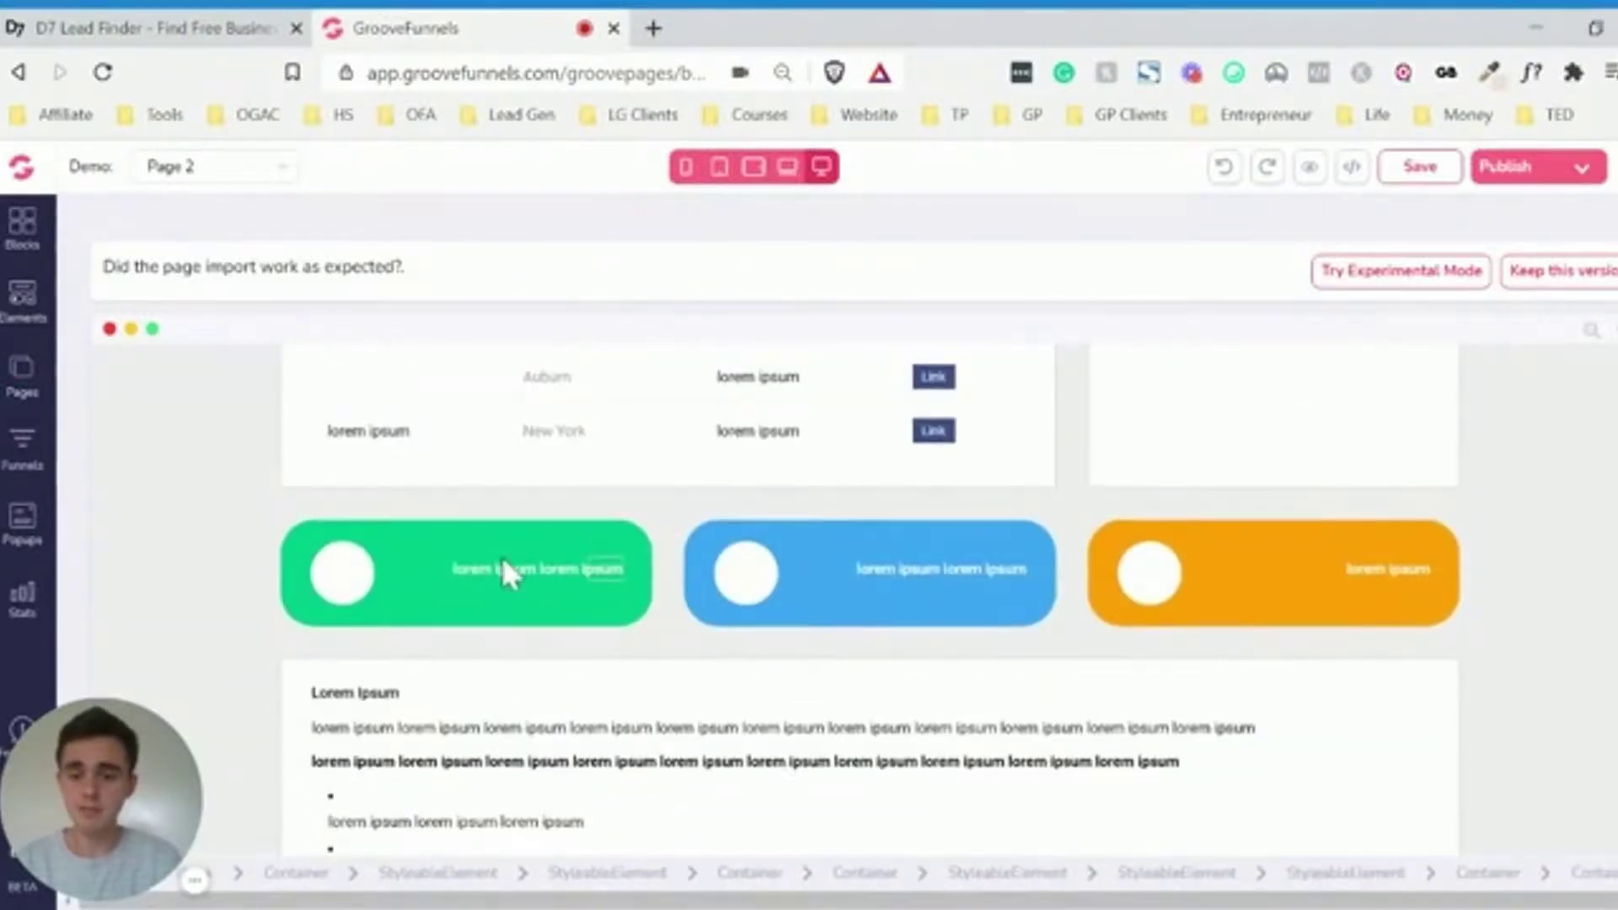
pyautogui.scroll(-5, 502, 557)
pyautogui.scroll(-5, 359, 607)
pyautogui.scroll(-4, 358, 606)
pyautogui.scroll(-3, 359, 606)
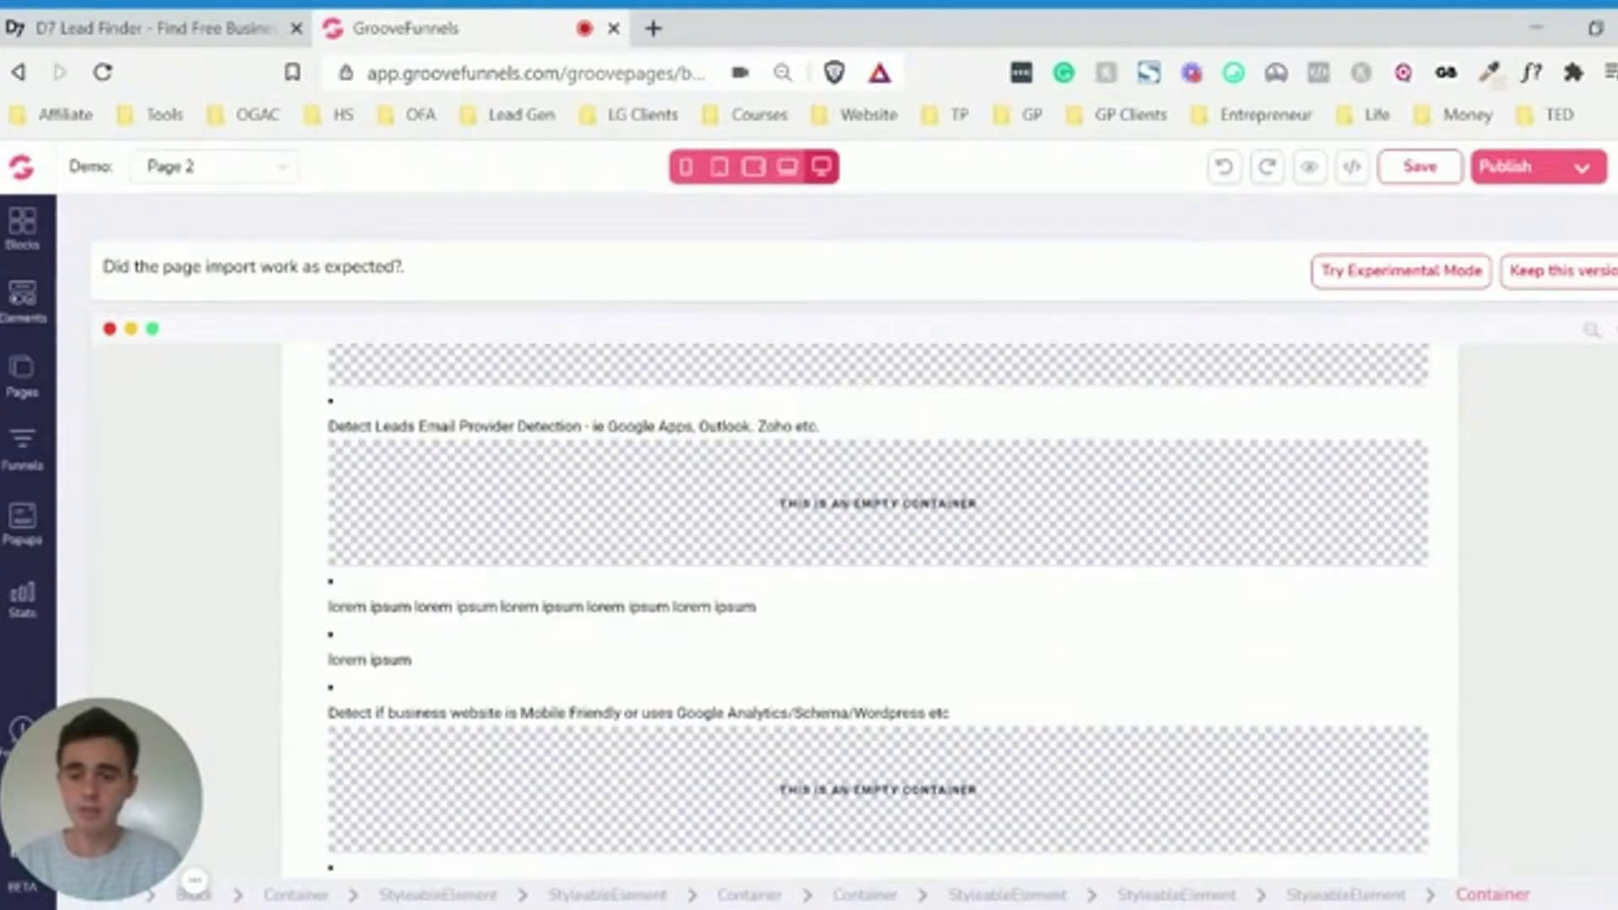
pyautogui.scroll(-2, 358, 607)
pyautogui.scroll(-5, 387, 532)
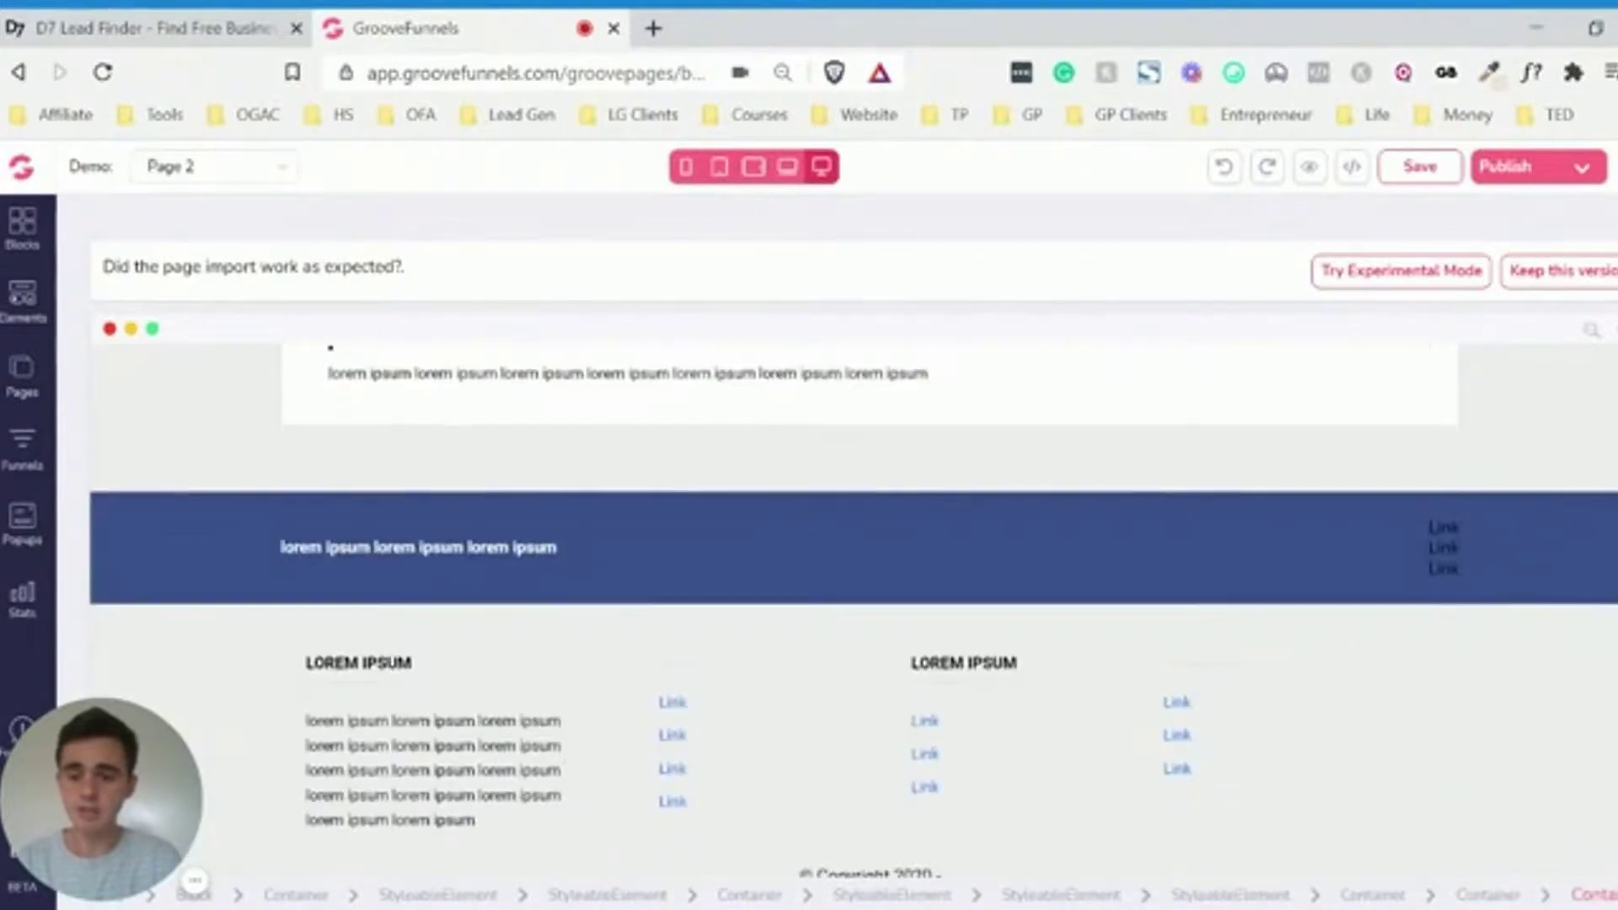
# Enlarge the footer's lorem ipsum text with the Size slider, then scroll back to the top
pyautogui.click(388, 533)
pyautogui.click(388, 547)
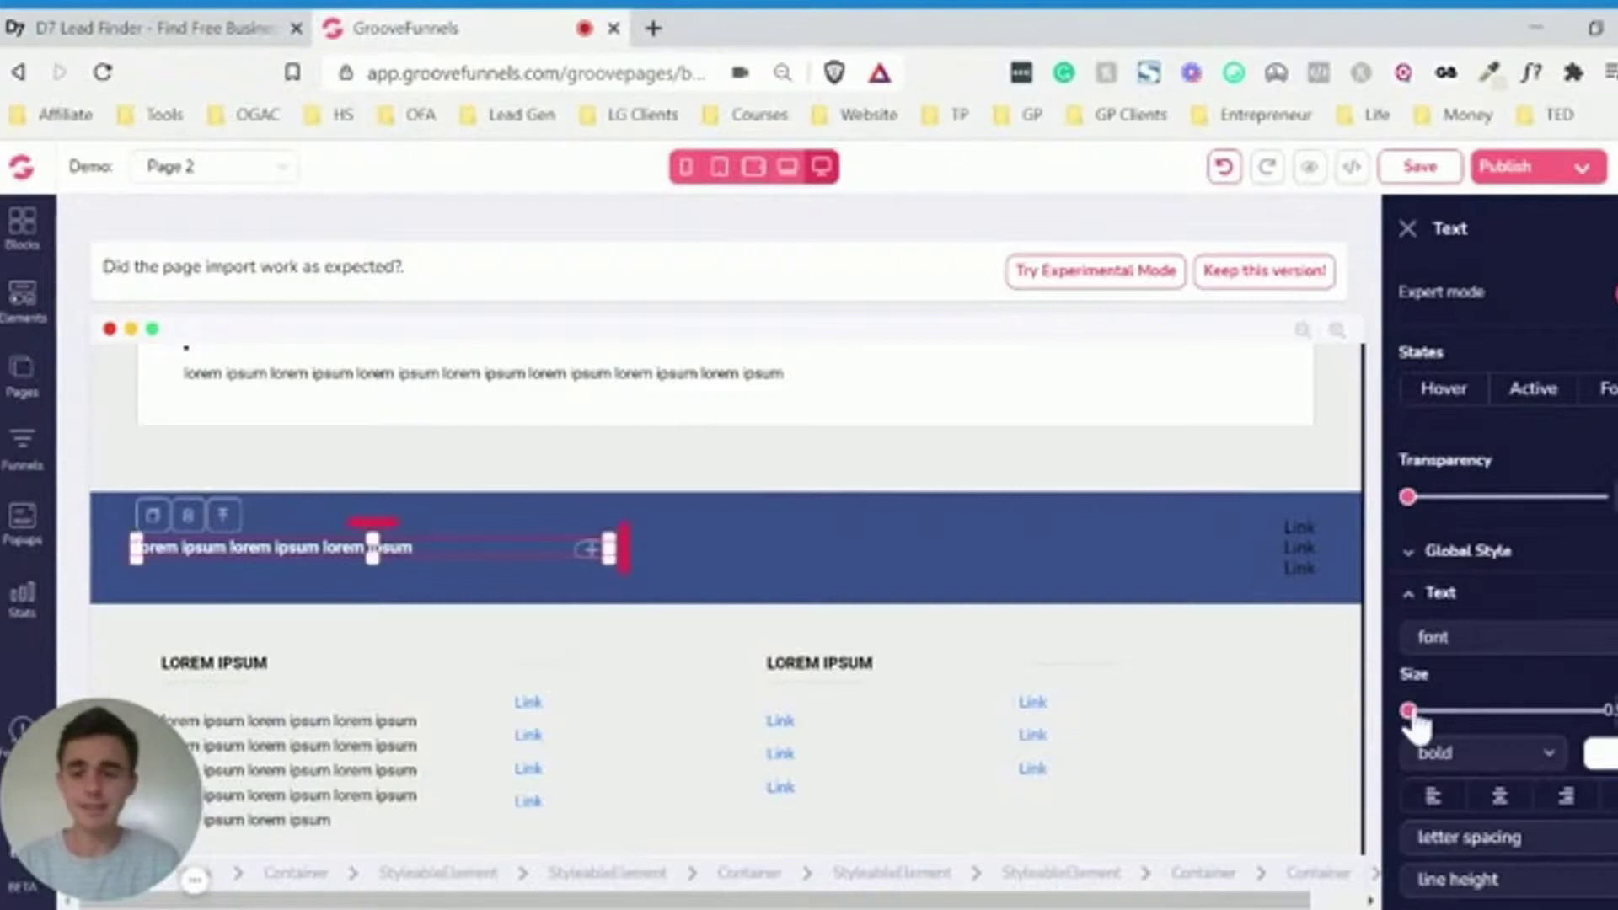
pyautogui.moveTo(1407, 710)
pyautogui.mouseDown()
pyautogui.moveTo(1455, 710)
pyautogui.moveTo(1439, 710)
pyautogui.mouseUp()
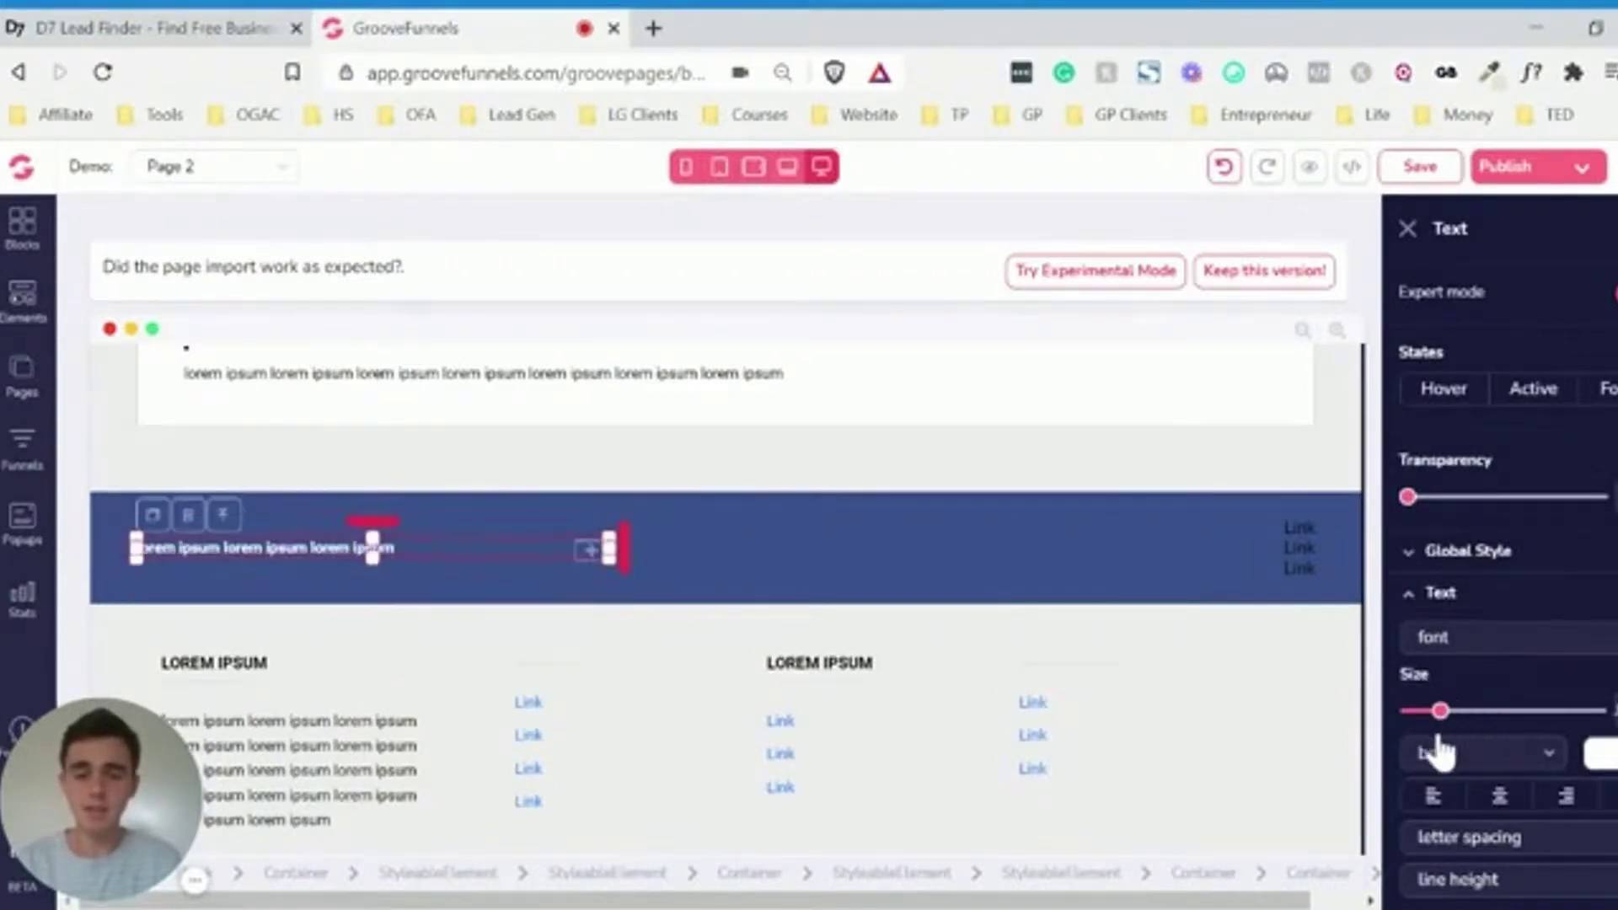
pyautogui.click(1405, 229)
pyautogui.scroll(5, 797, 472)
pyautogui.scroll(5, 797, 472)
pyautogui.scroll(5, 797, 471)
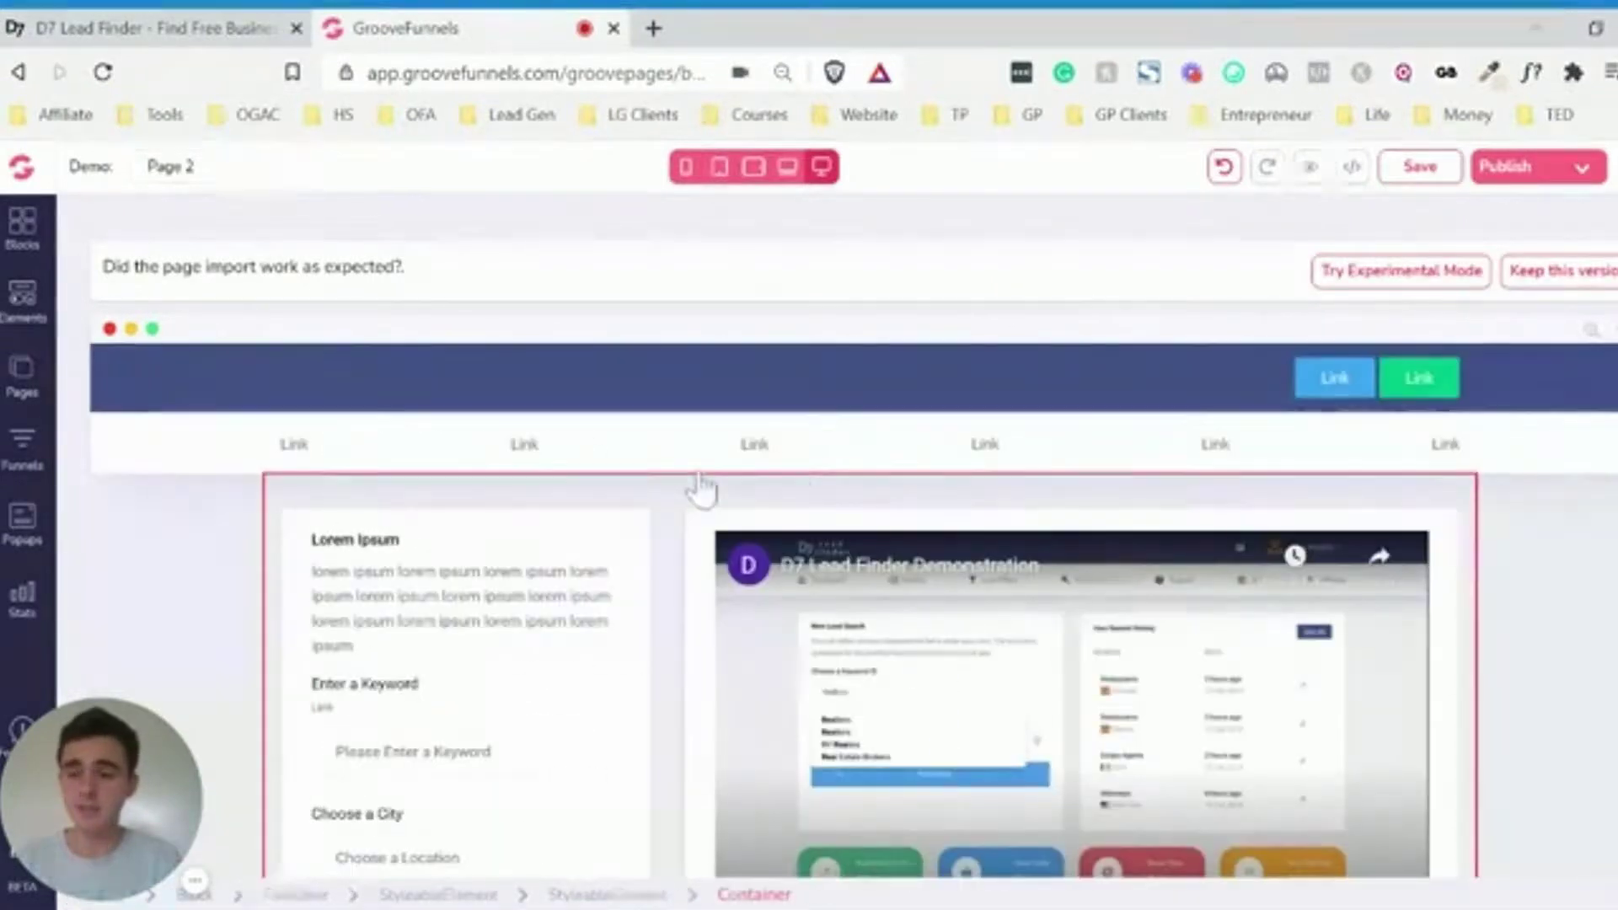
# Drag the third Alert Bars block onto the page top above the navigation bar
pyautogui.click(23, 226)
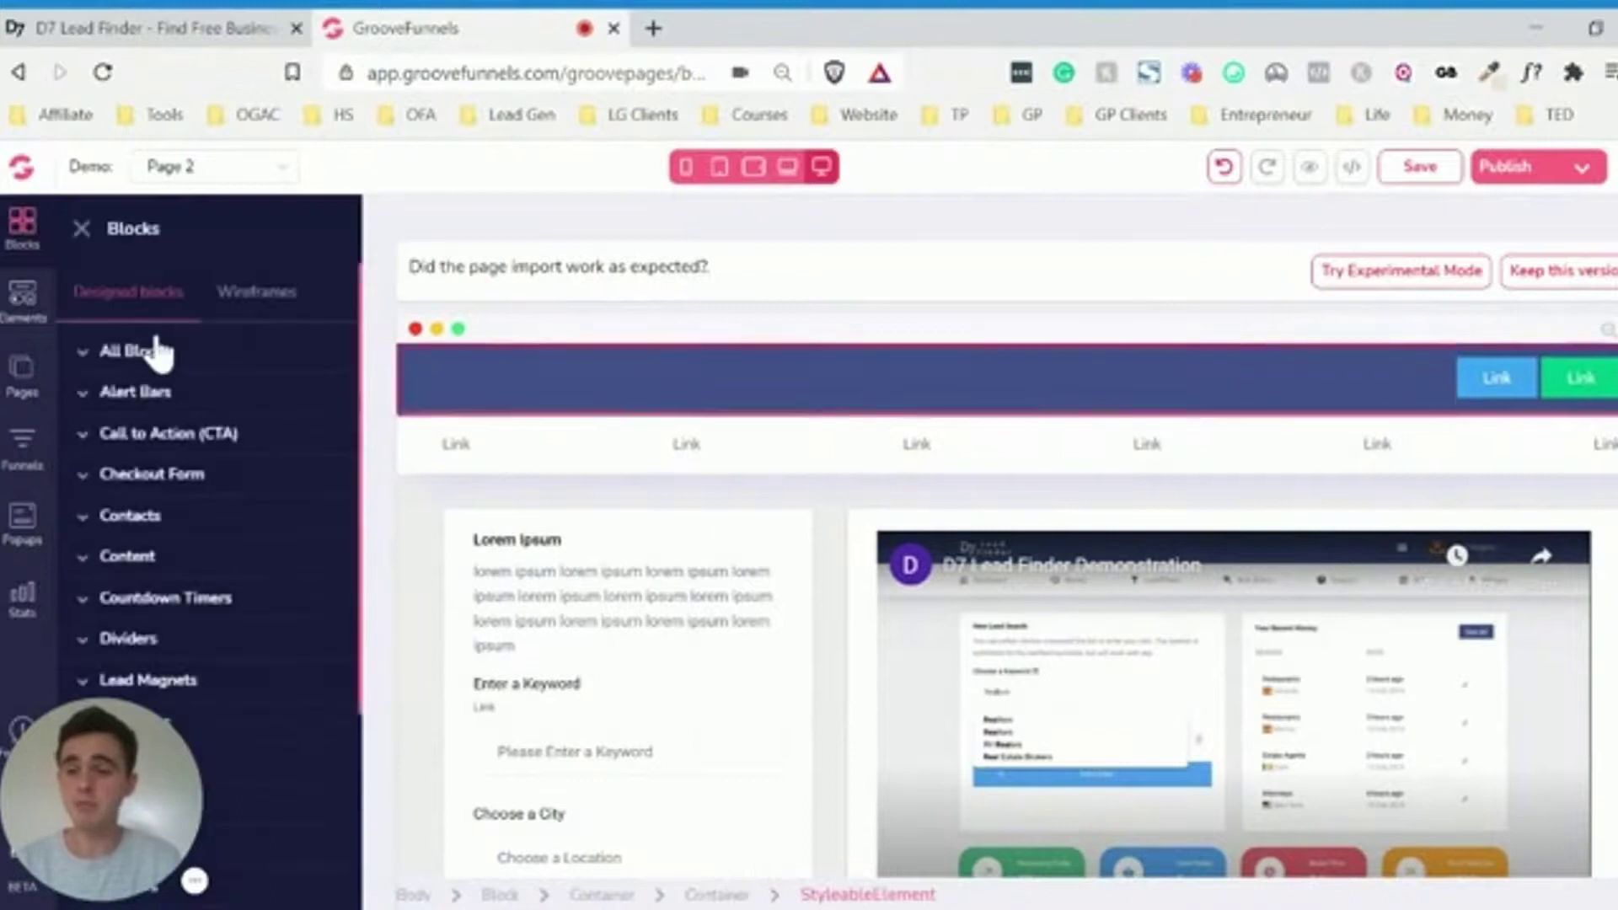
pyautogui.click(139, 392)
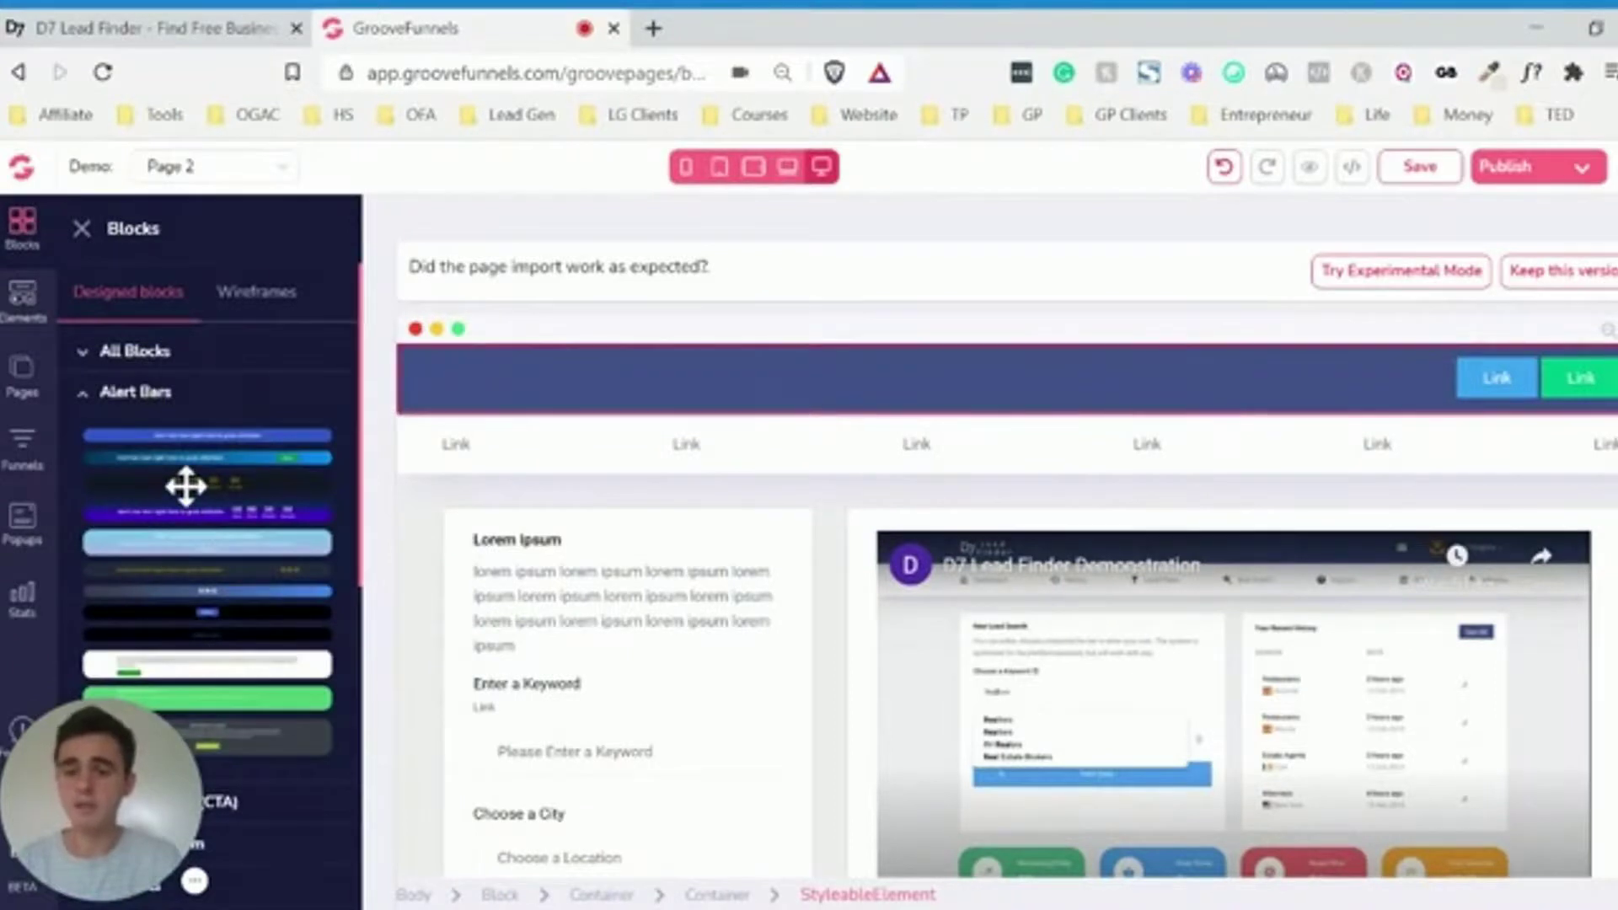
pyautogui.moveTo(185, 487)
pyautogui.mouseDown()
pyautogui.moveTo(534, 403)
pyautogui.moveTo(612, 364)
pyautogui.mouseUp()
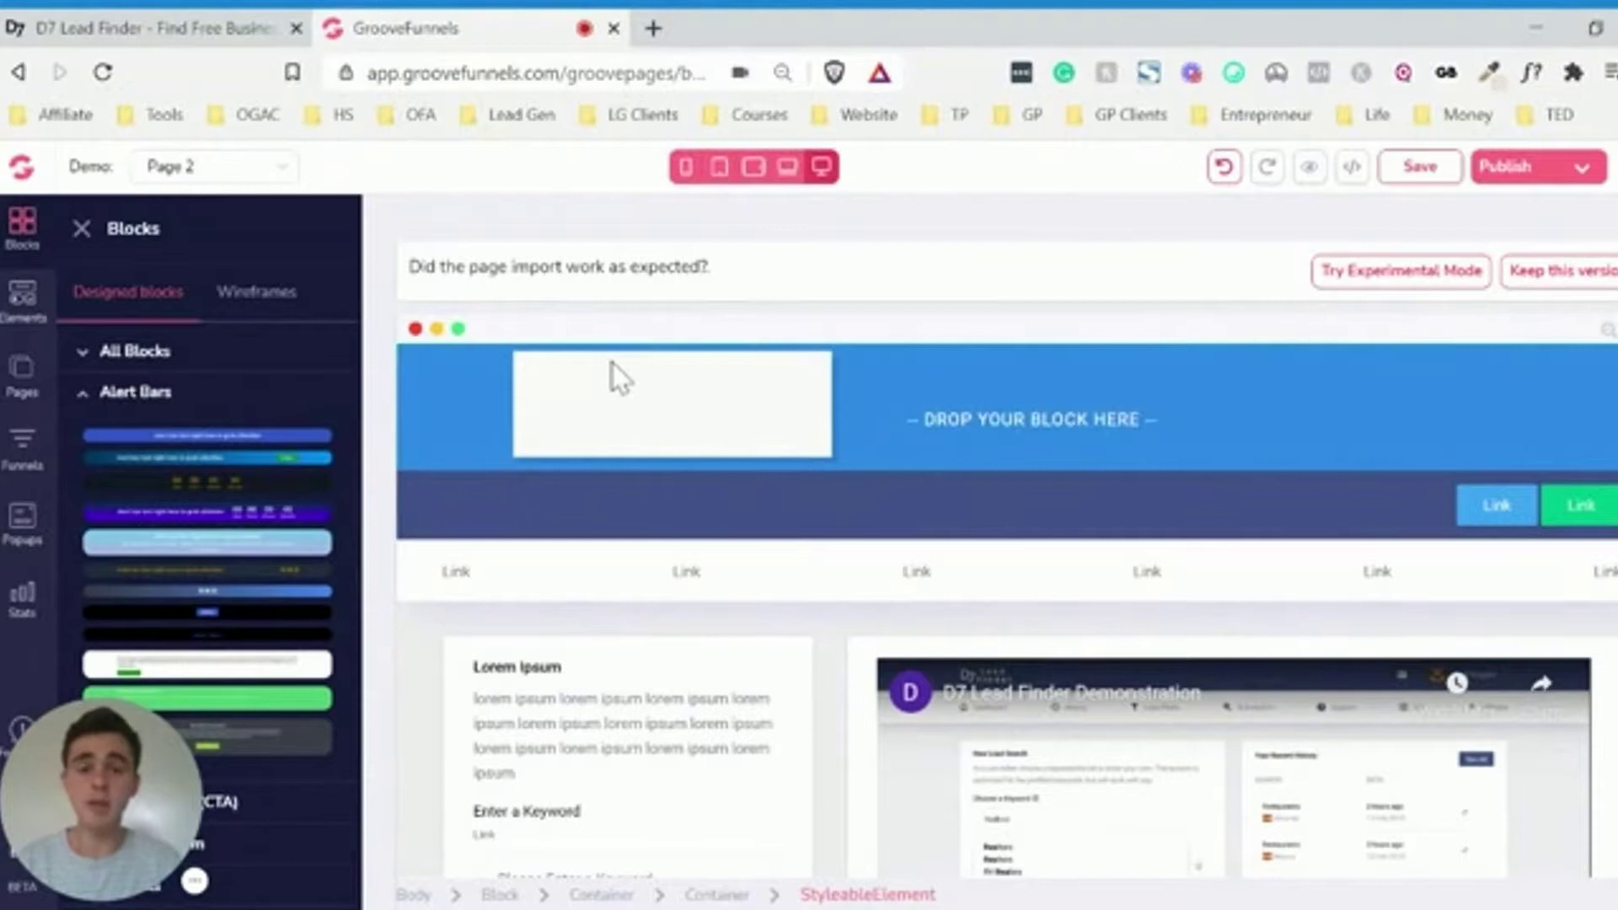
pyautogui.moveTo(613, 363); pyautogui.dragTo(612, 363)
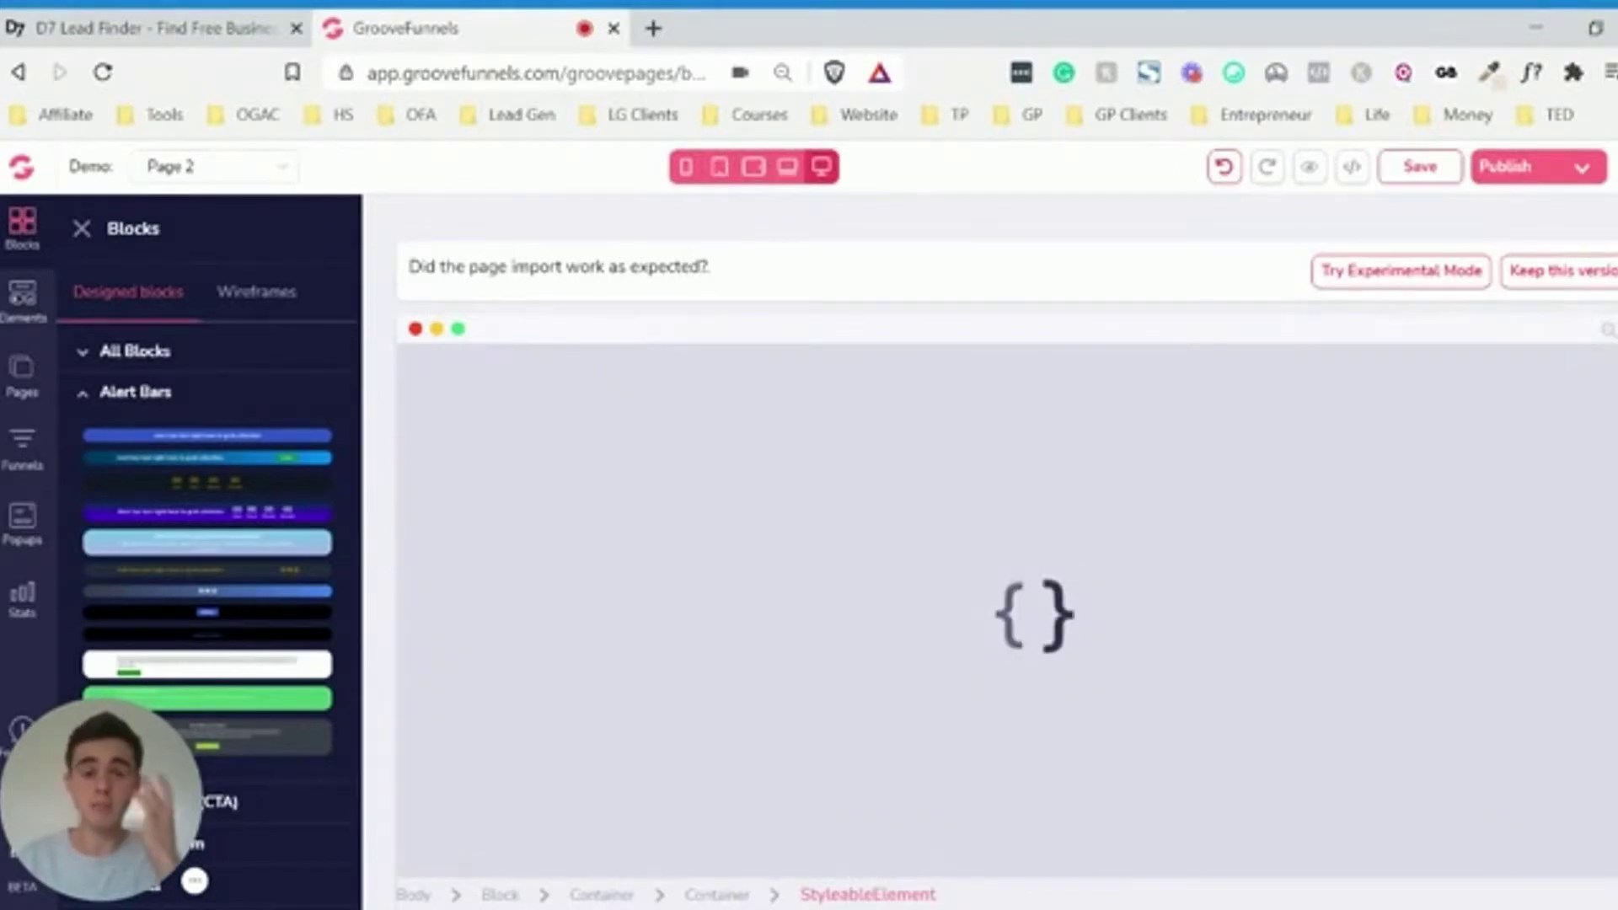